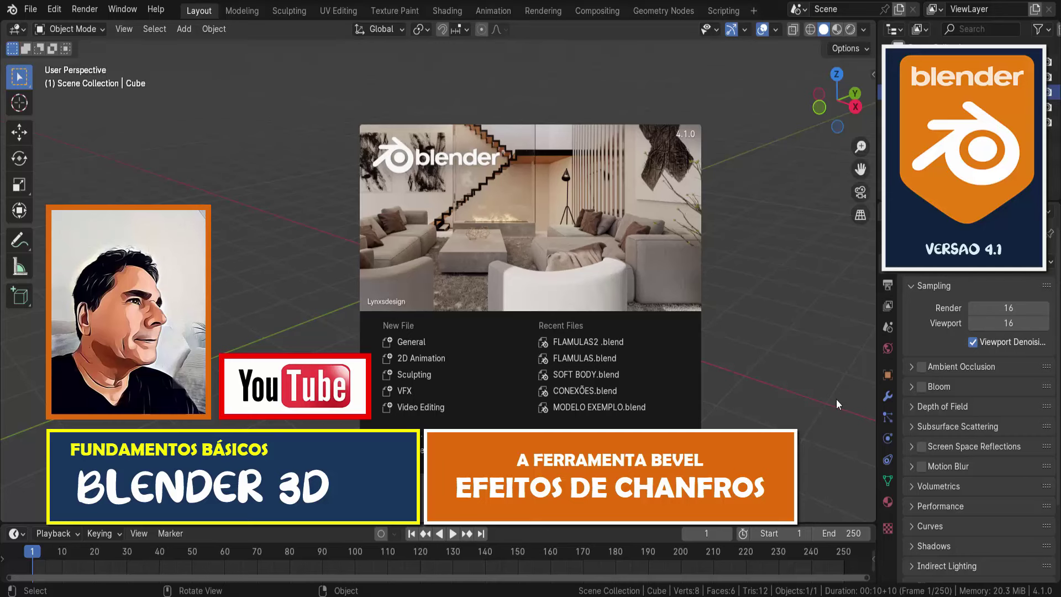
Close the startup splash screen to reveal the default cube in the viewport.
left_click(731, 220)
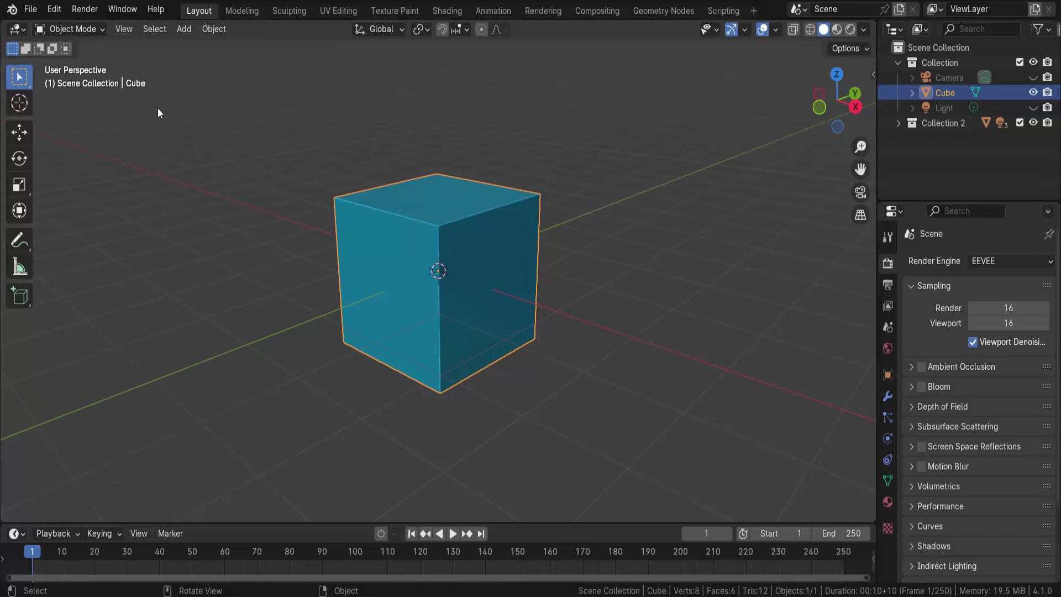
Switch the cube to Edit Mode and select all of its geometry.
left_click(88, 29)
left_click(80, 61)
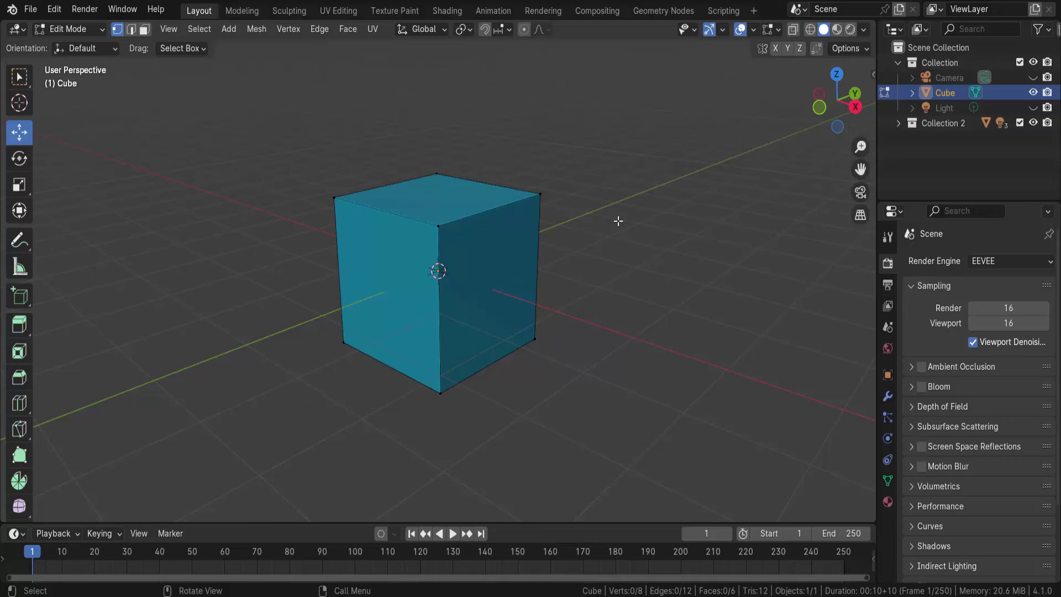
key("a")
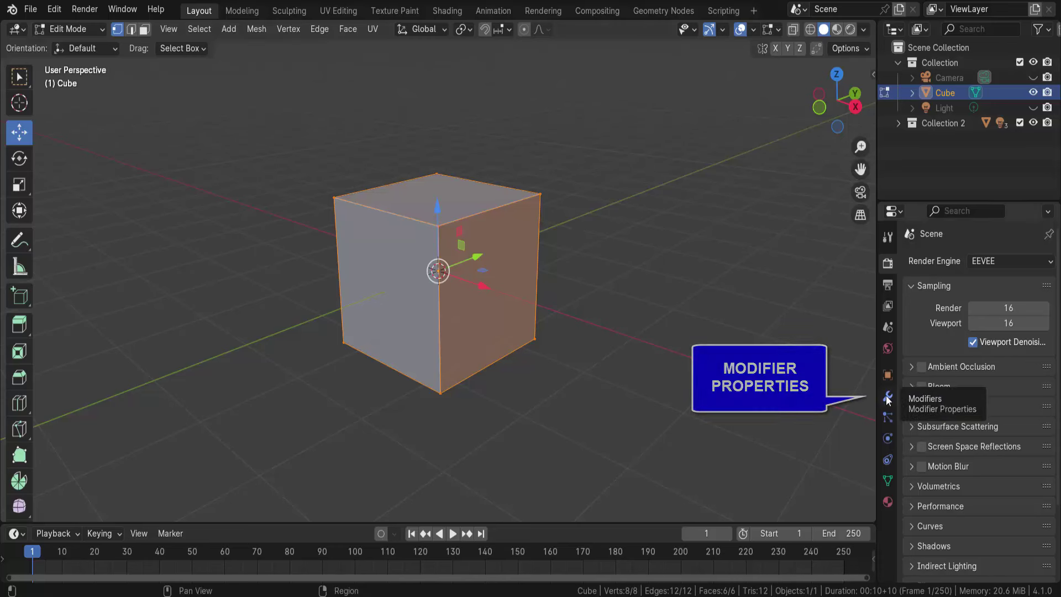
Add a Bevel modifier to the cube from the Modifier Properties tab.
left_click(887, 397)
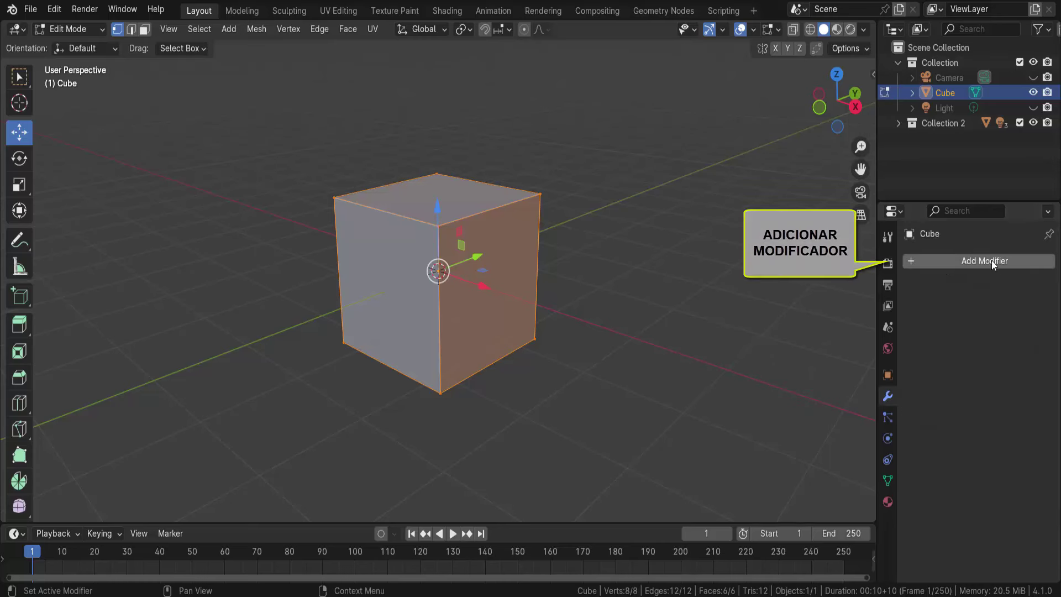
left_click(991, 260)
mouse_move(930, 260)
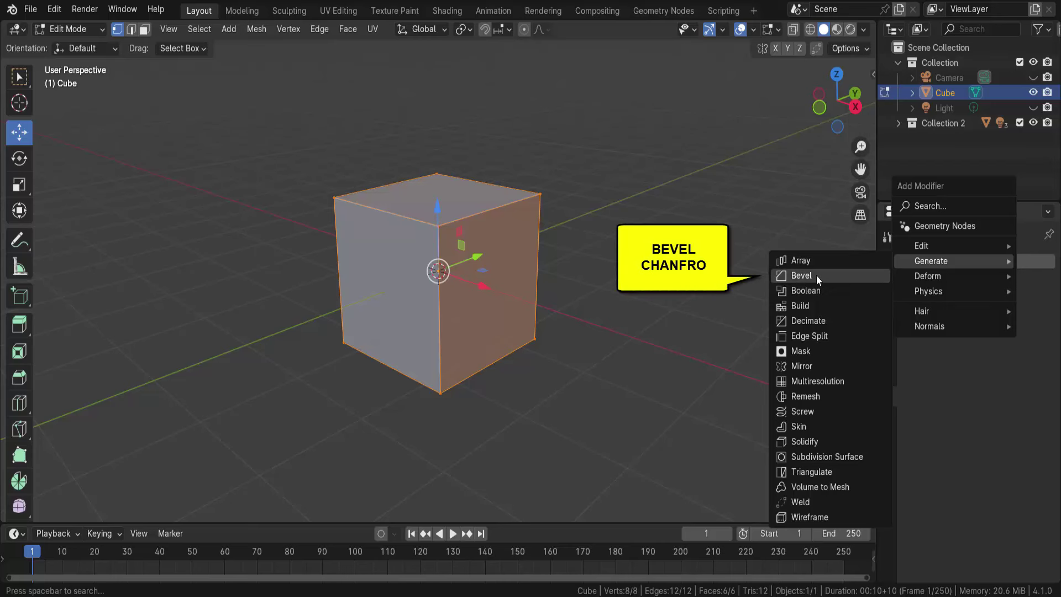
left_click(807, 275)
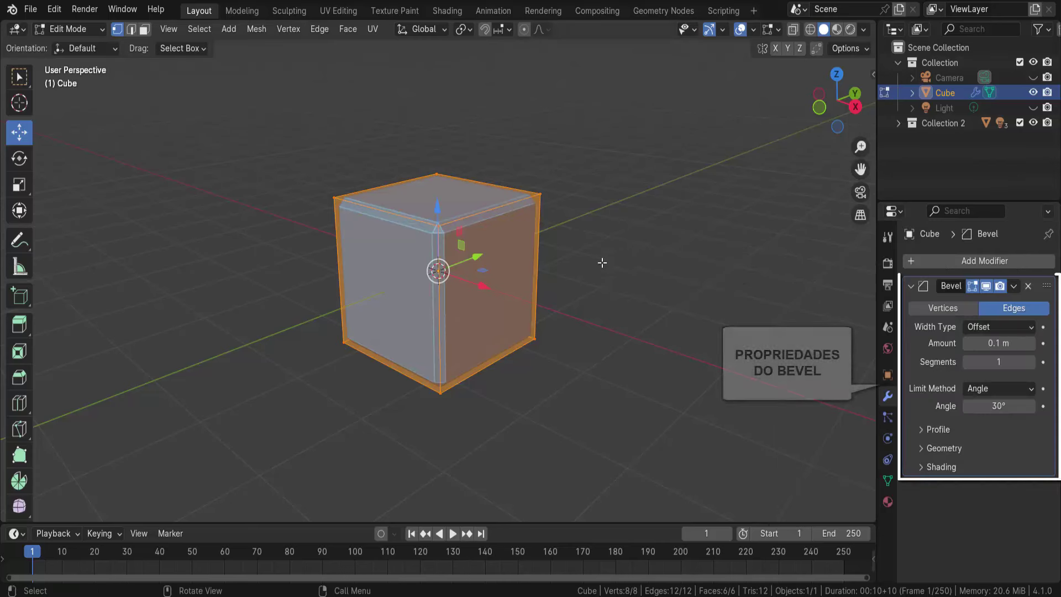
scroll(529, 253, "up", 1)
scroll(529, 252, "up", 1)
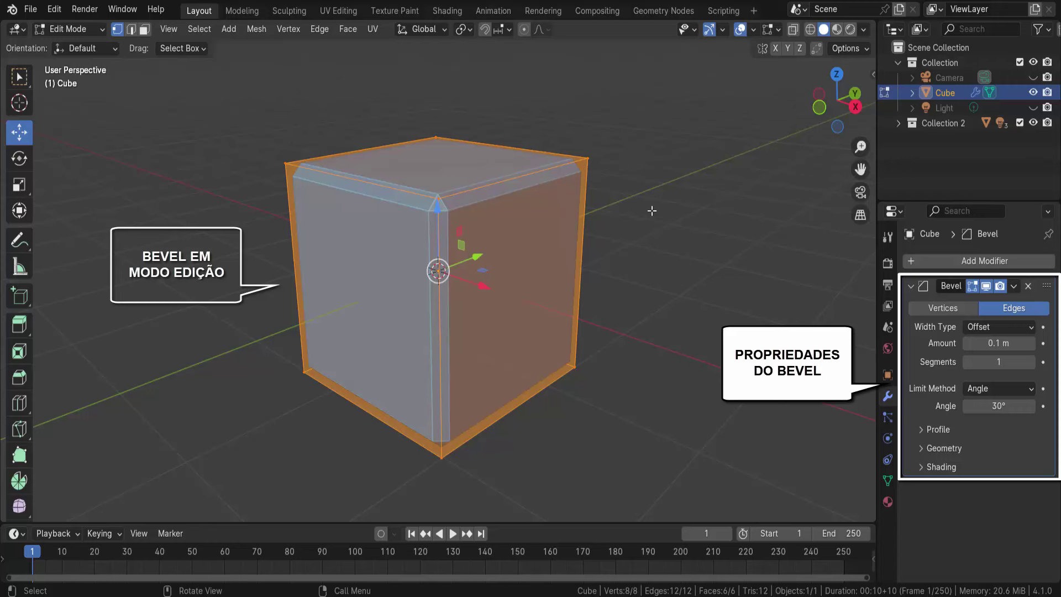
Switch the cube back to Object Mode.
left_click(61, 28)
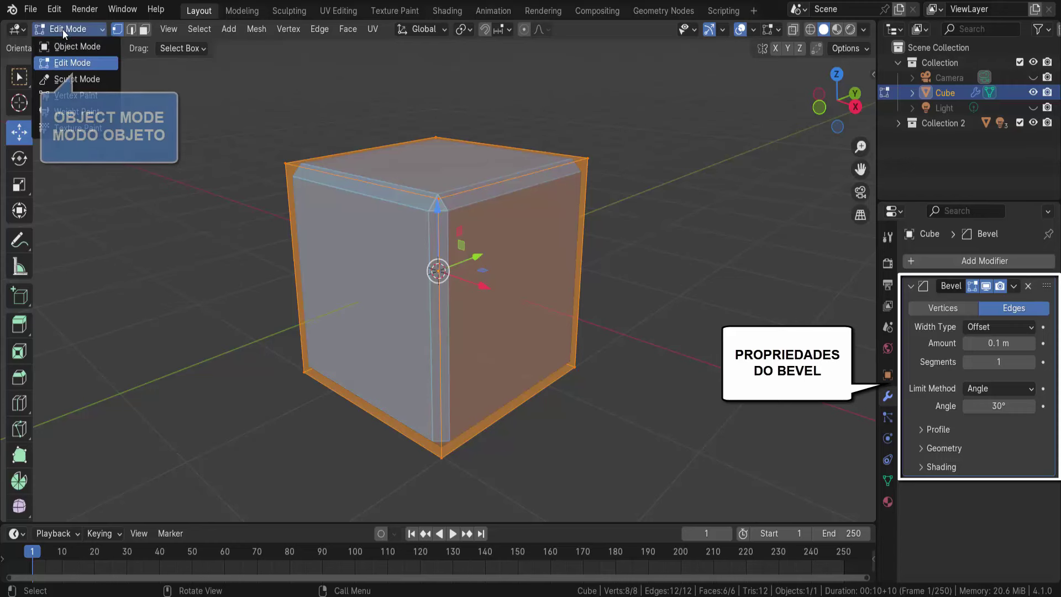
left_click(69, 47)
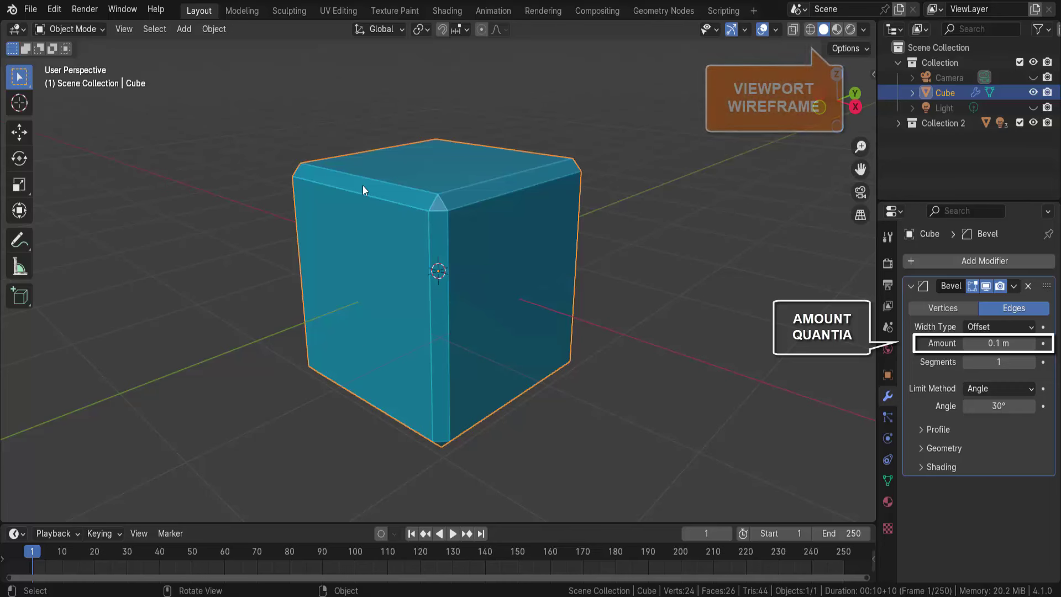
Preview wireframe, then vary the bevel Amount, settling at 0.13 m.
left_click(808, 29)
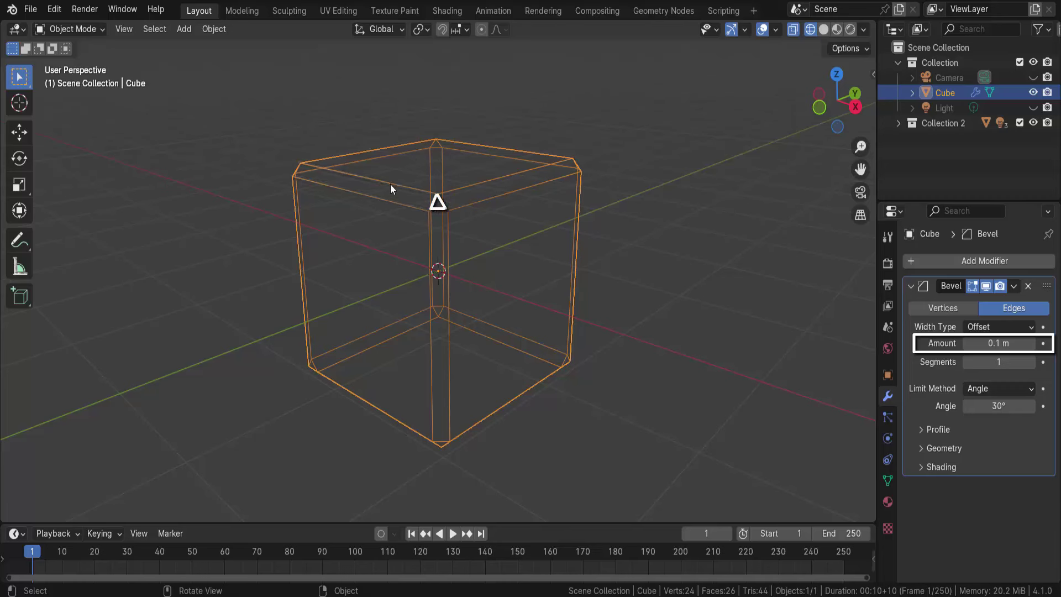
left_click(823, 30)
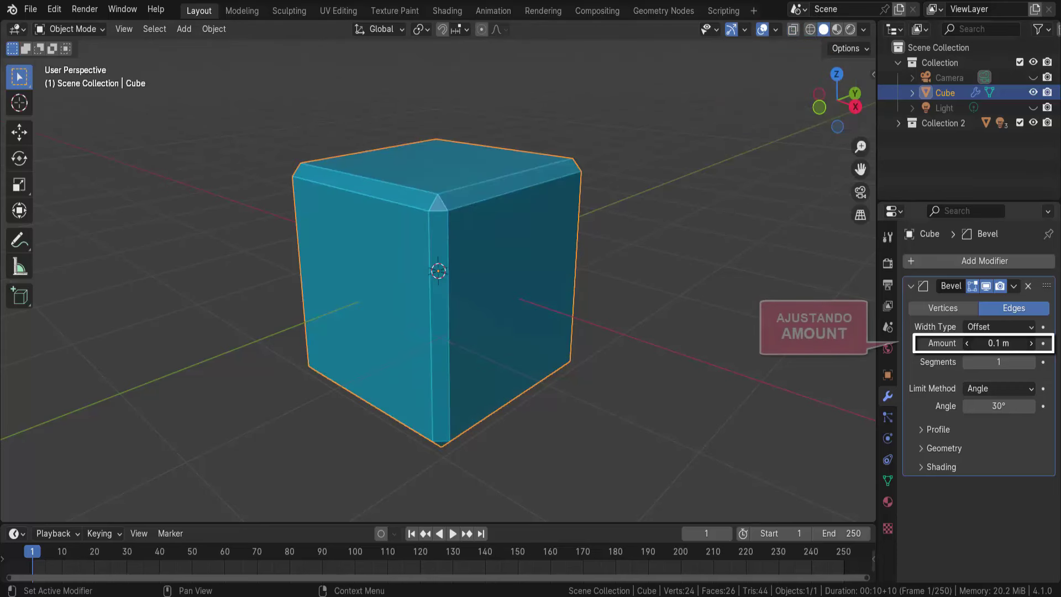
mouse_move(998, 343)
left_mouse_down()
mouse_move(1027, 343)
mouse_move(967, 343)
left_mouse_up()
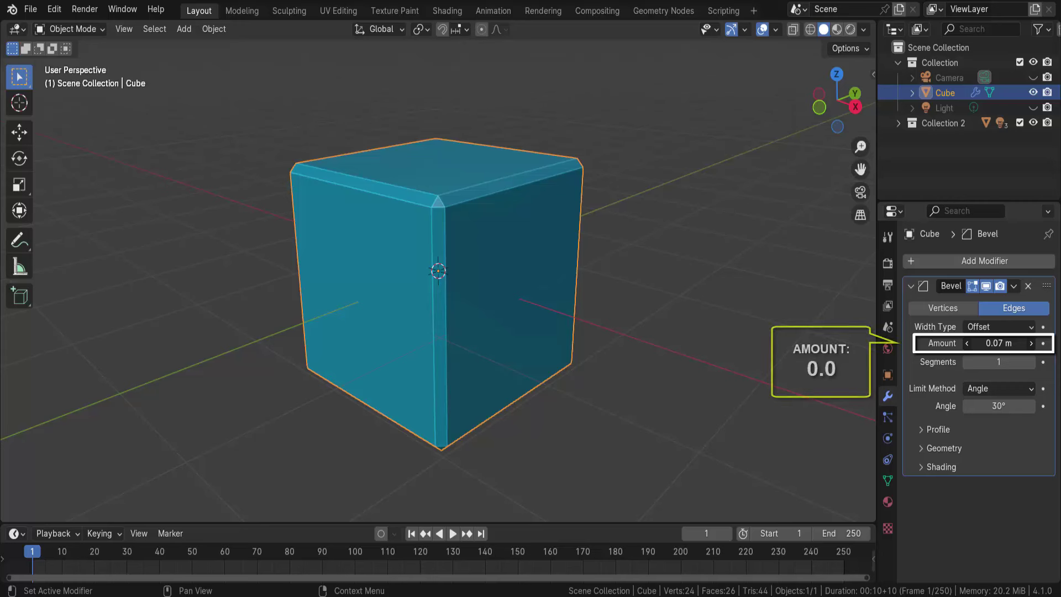
left_click_drag(989, 343, 972, 343)
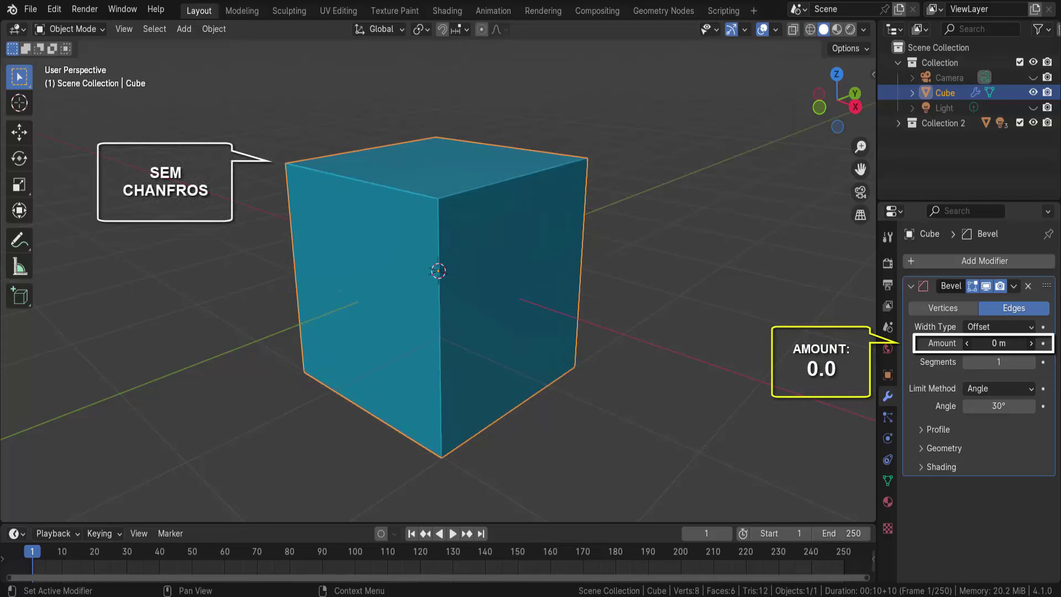
left_click_drag(989, 343, 1019, 343)
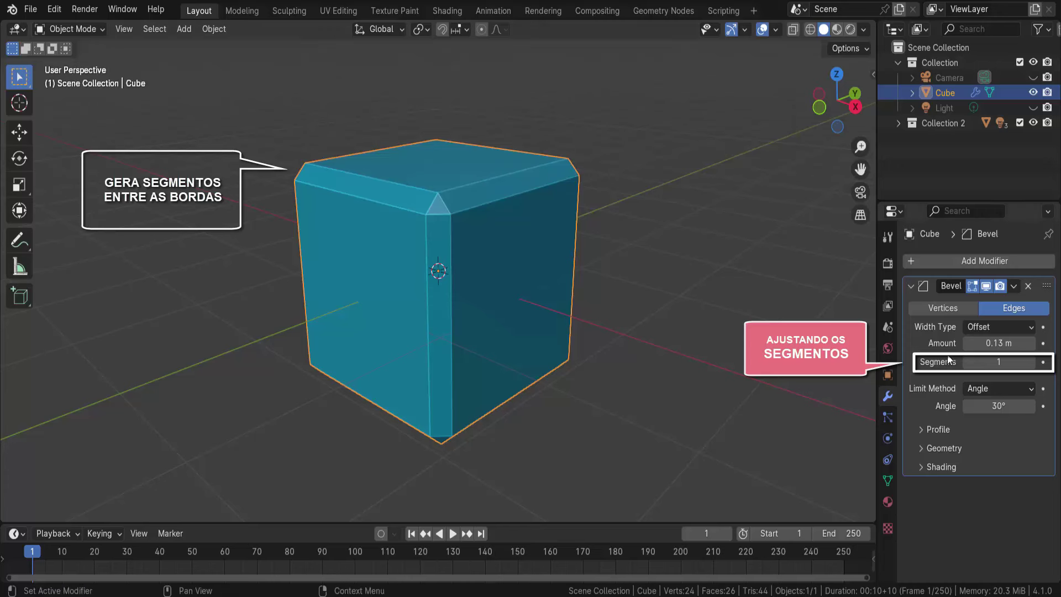
Raise the bevel to 8 segments and switch its profile to Custom.
left_click_drag(997, 362, 1022, 362)
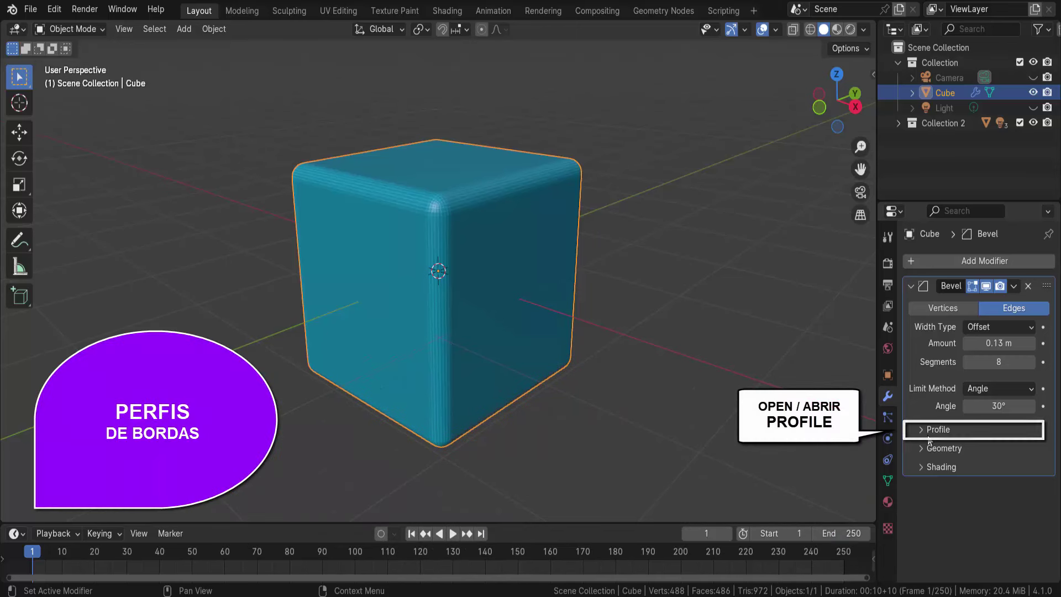
left_click(922, 431)
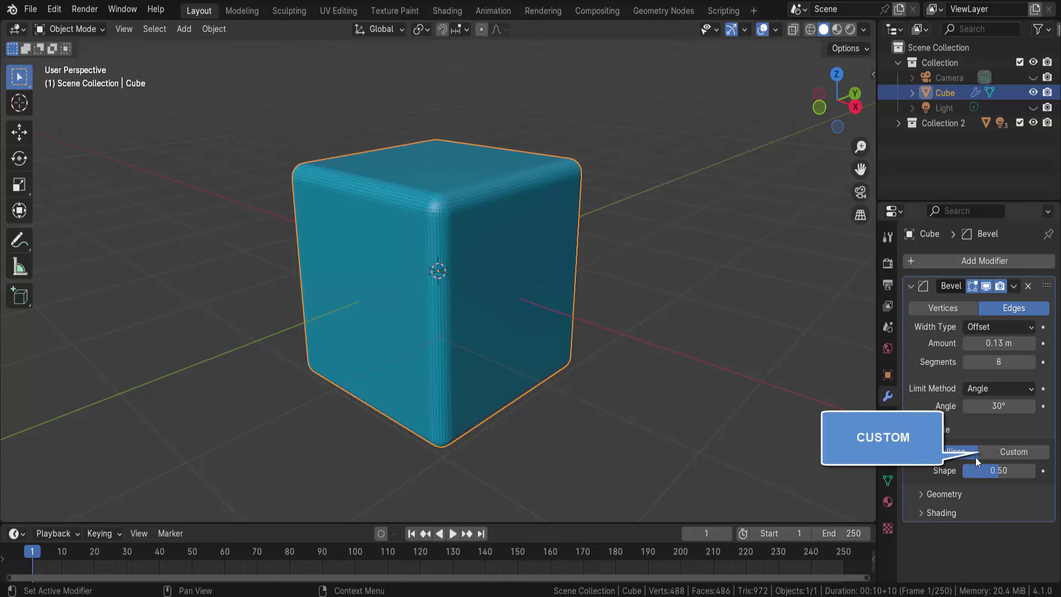
left_click(1013, 451)
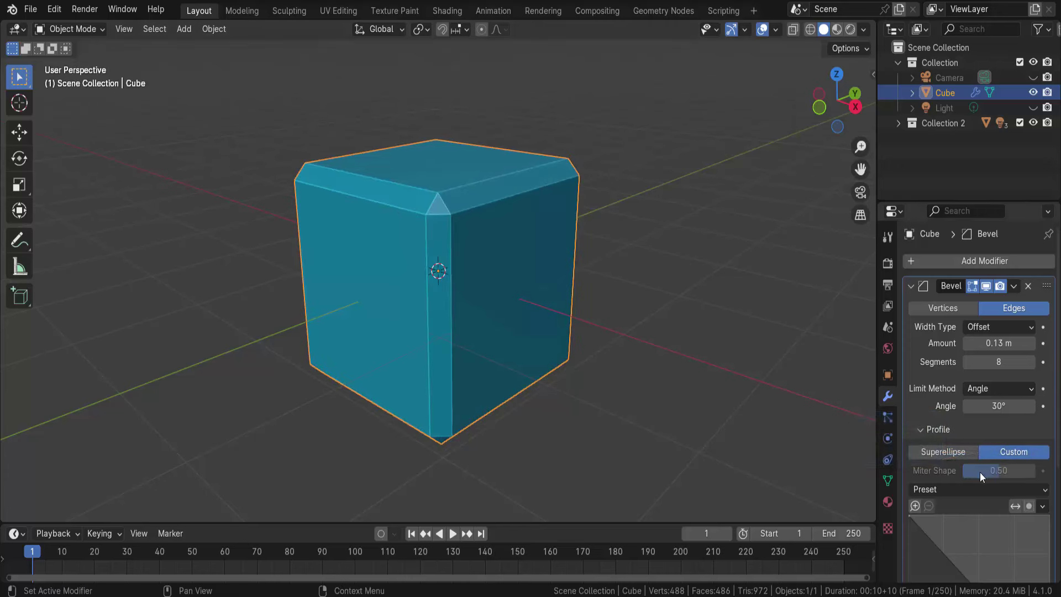
scroll(979, 472, "down", 2)
scroll(979, 472, "down", 2)
scroll(980, 471, "down", 2)
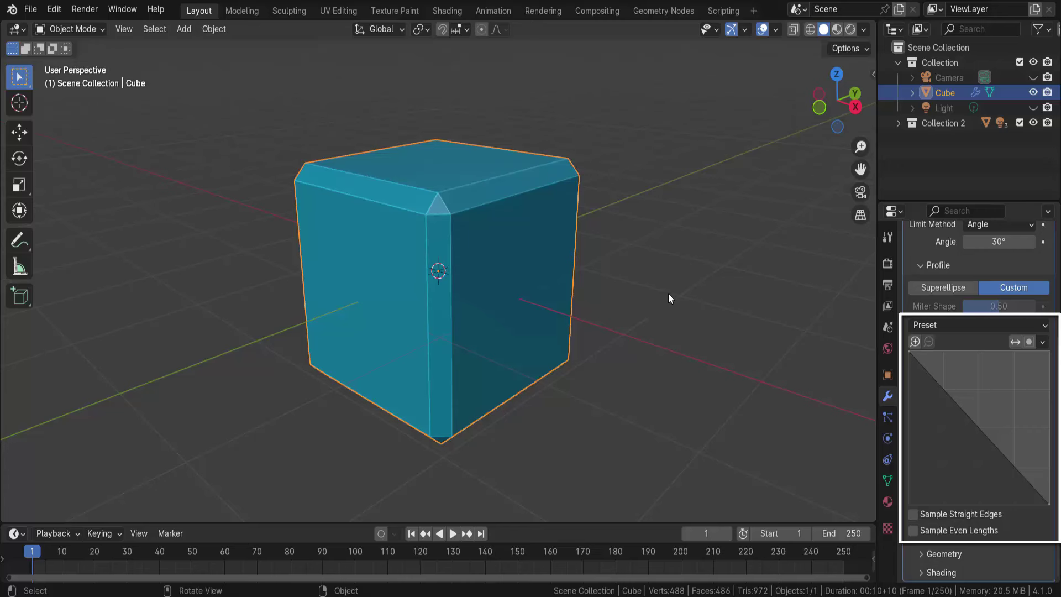
left_click(971, 329)
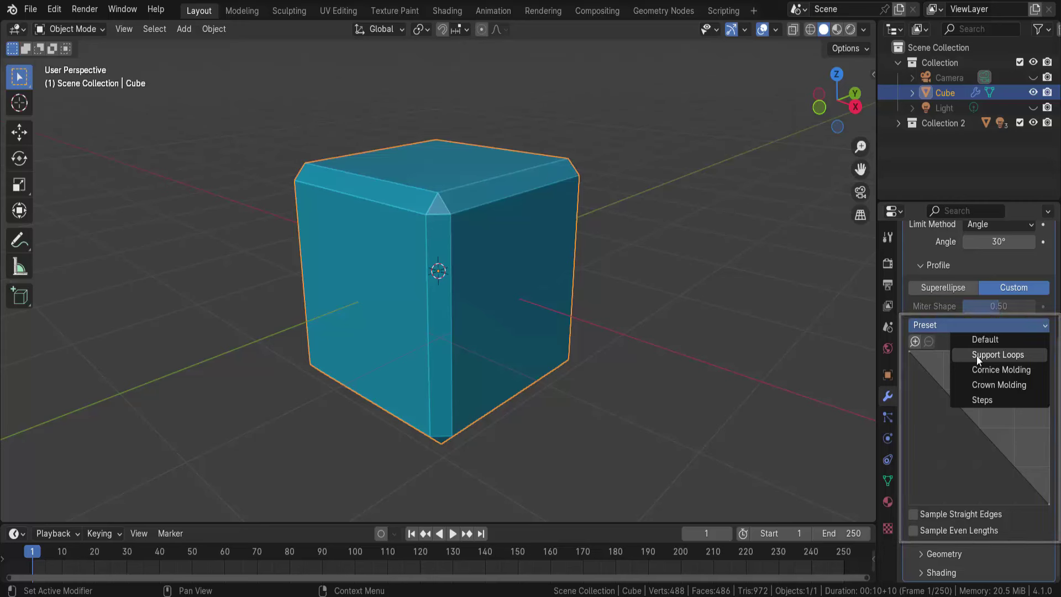
left_click(989, 355)
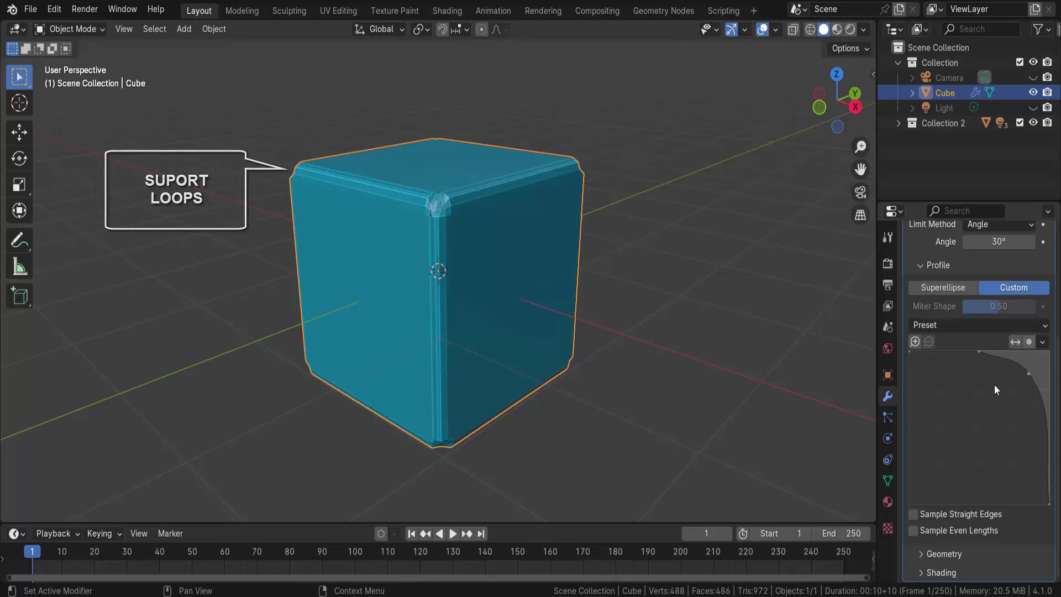
left_click(1013, 326)
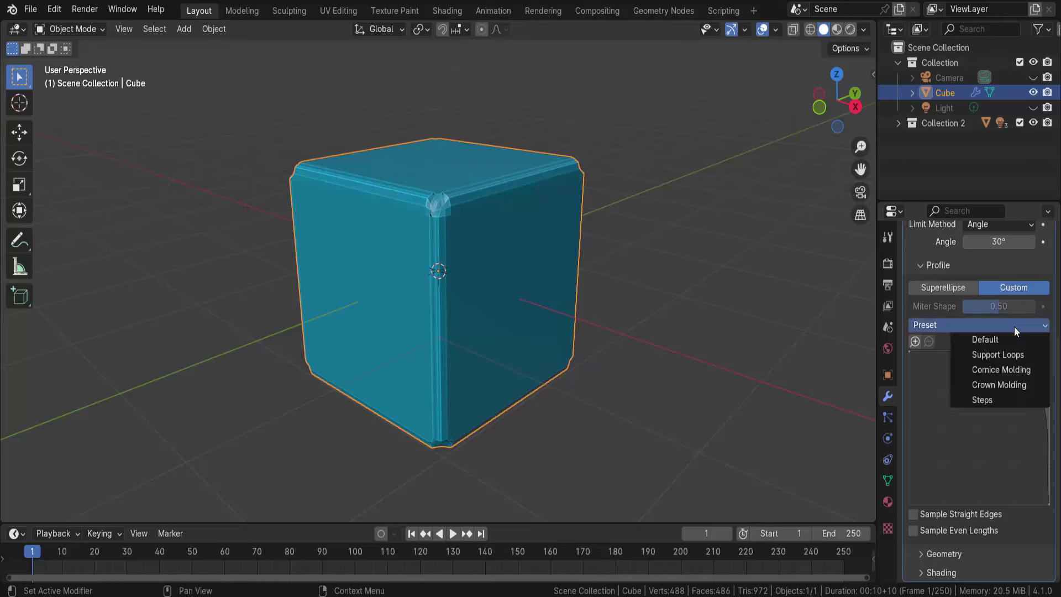
left_click(997, 371)
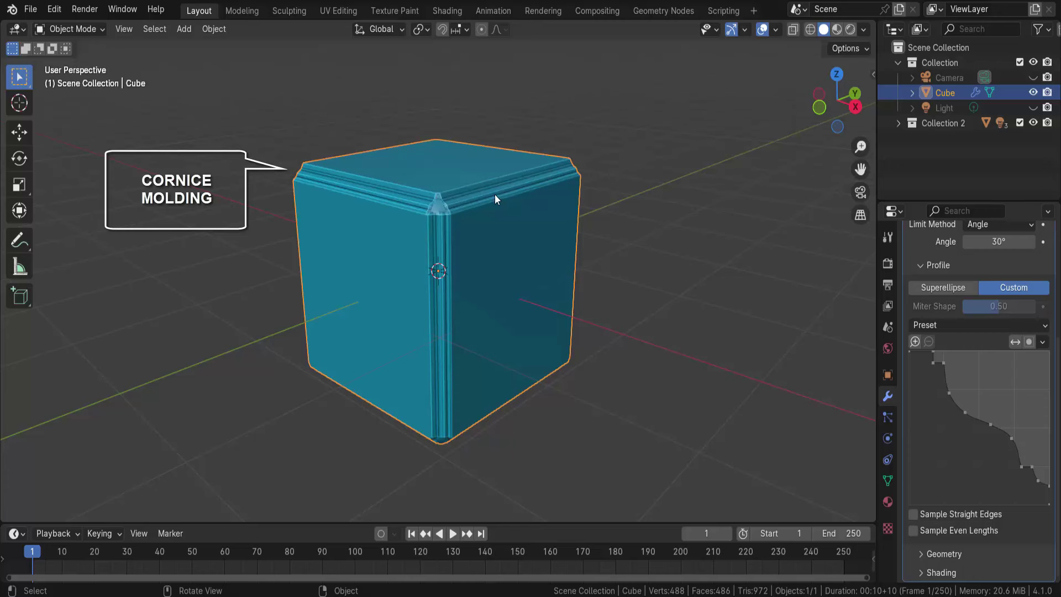
left_click(957, 325)
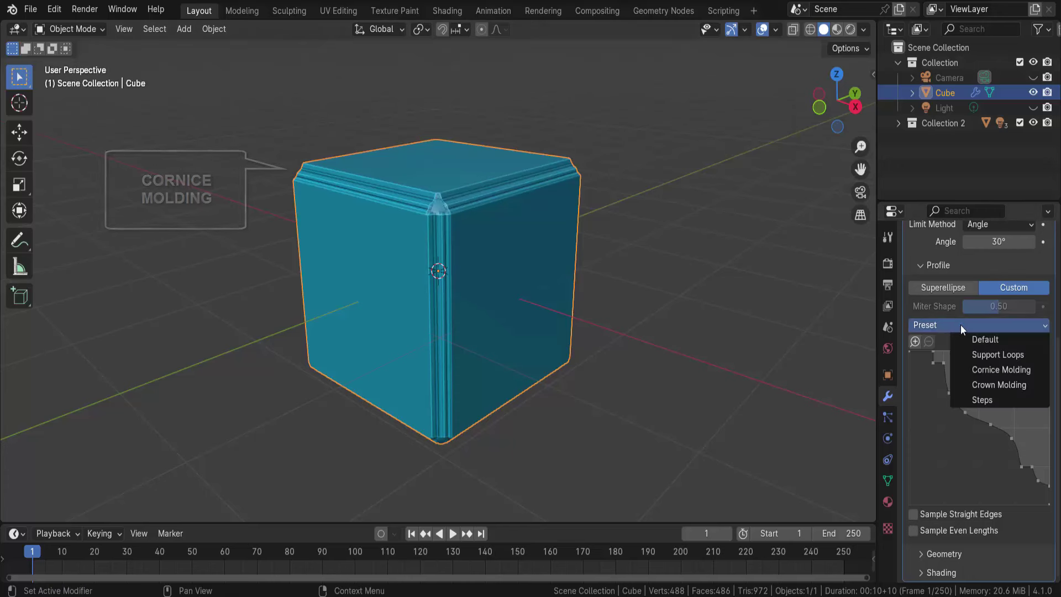
left_click(996, 385)
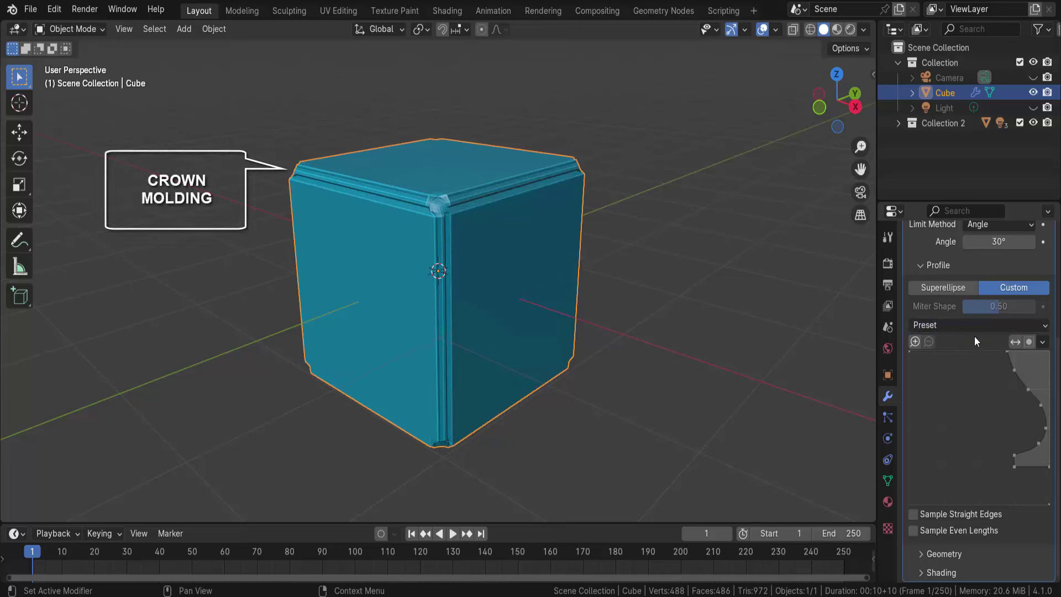
left_click(974, 326)
left_click(989, 399)
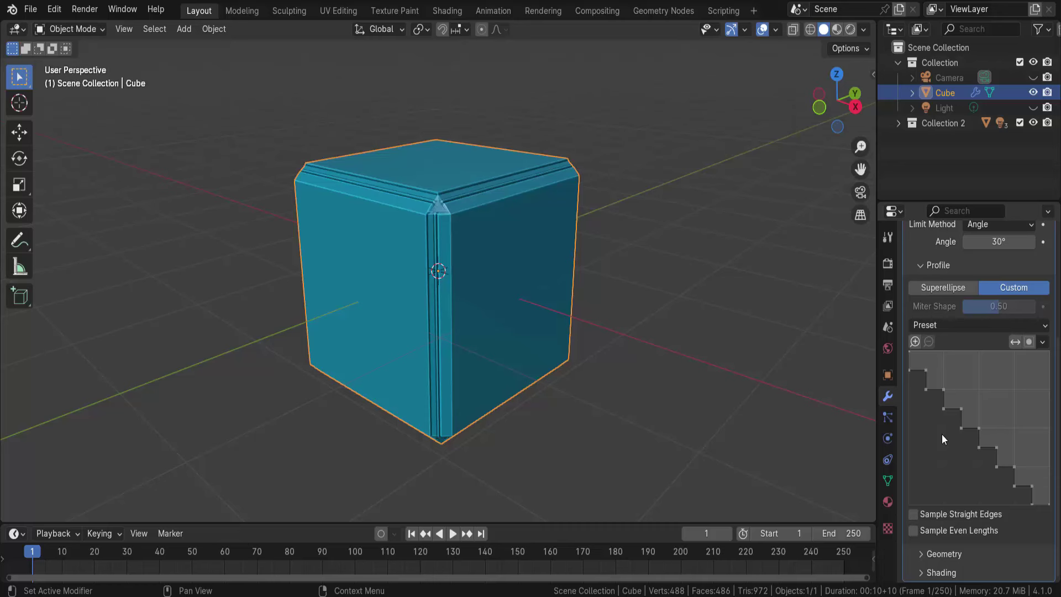
left_click(1012, 325)
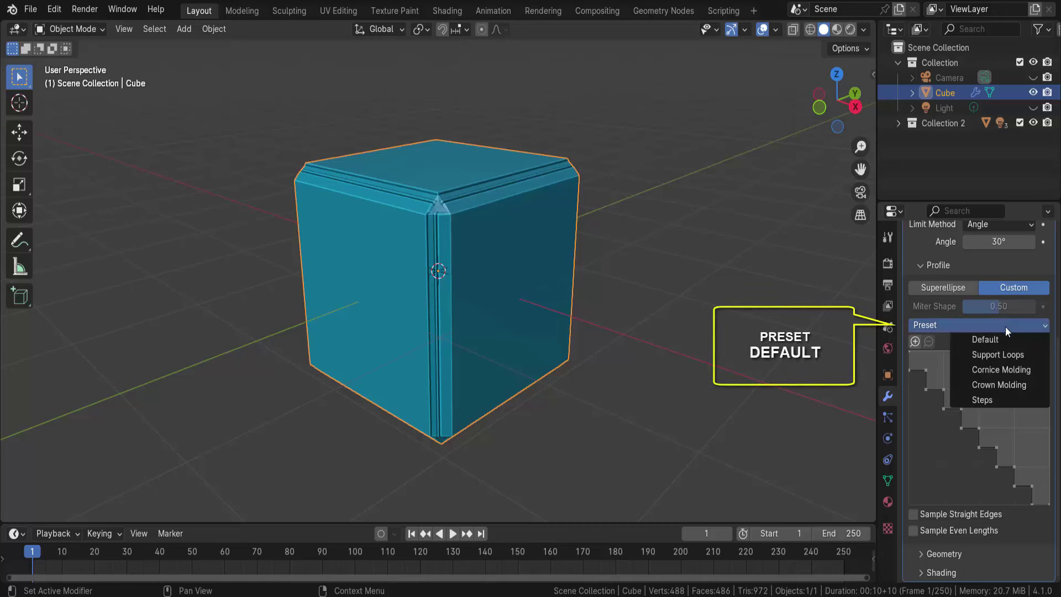
left_click(988, 338)
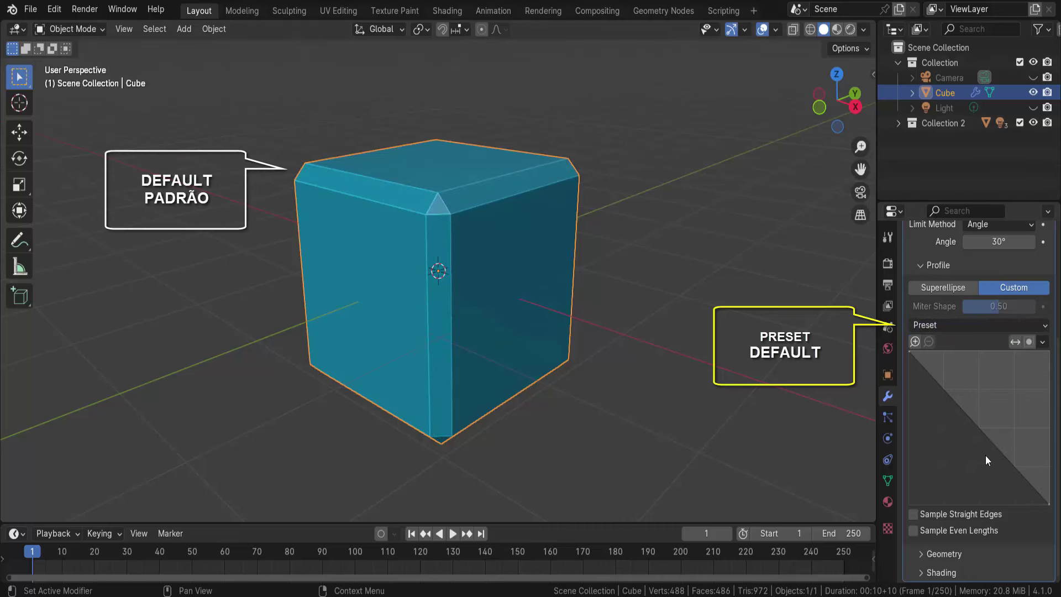
Add two points to the custom profile curve and drag them into a grooved molding shape.
left_click(933, 376)
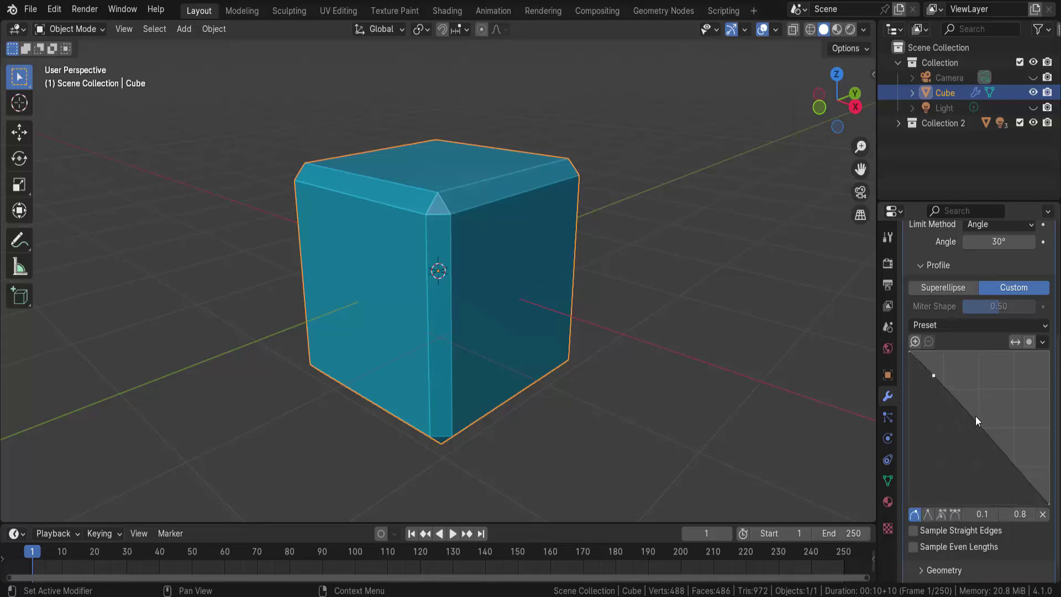
left_click(978, 428)
left_click(932, 375)
left_click_drag(933, 375, 923, 406)
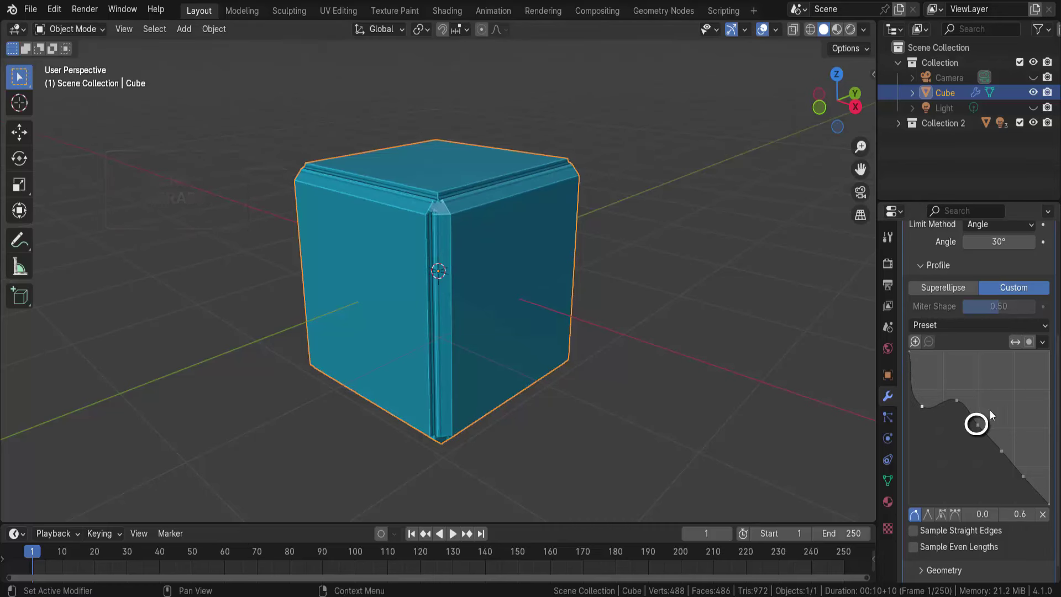
left_click(976, 424)
left_click_drag(976, 424, 997, 386)
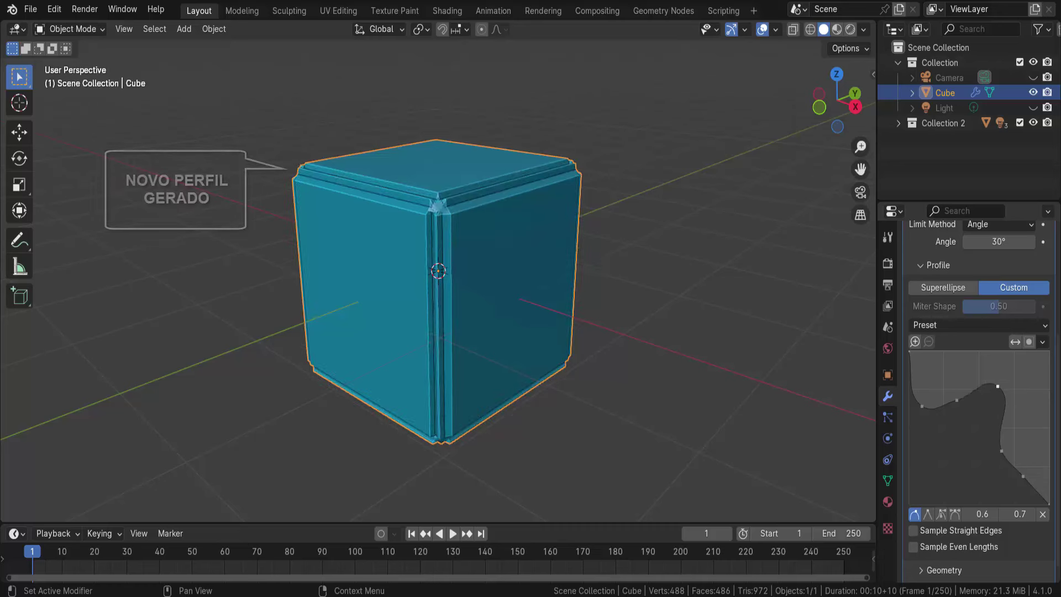
left_click_drag(1000, 452, 978, 411)
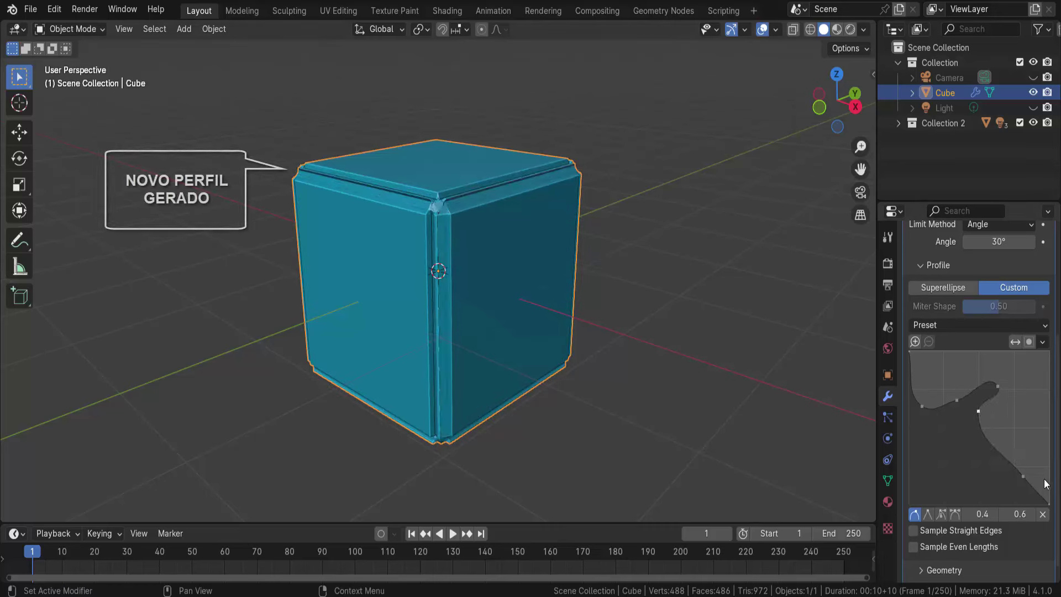
left_click_drag(1022, 474, 1024, 403)
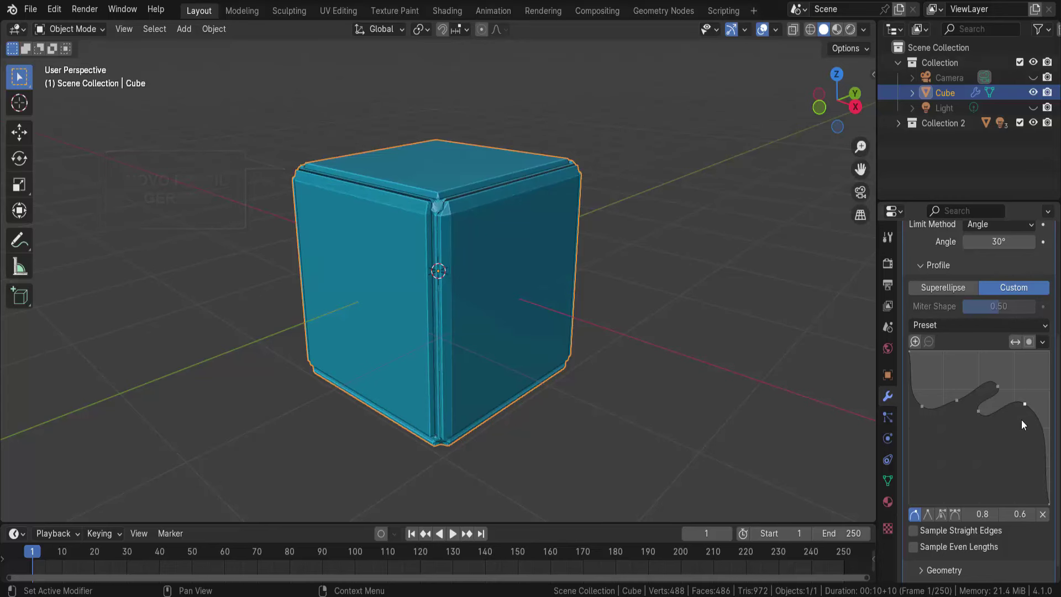
mouse_move(447, 228)
middle_mouse_down()
mouse_move(492, 247)
mouse_move(555, 247)
mouse_move(490, 214)
mouse_move(445, 231)
middle_mouse_up()
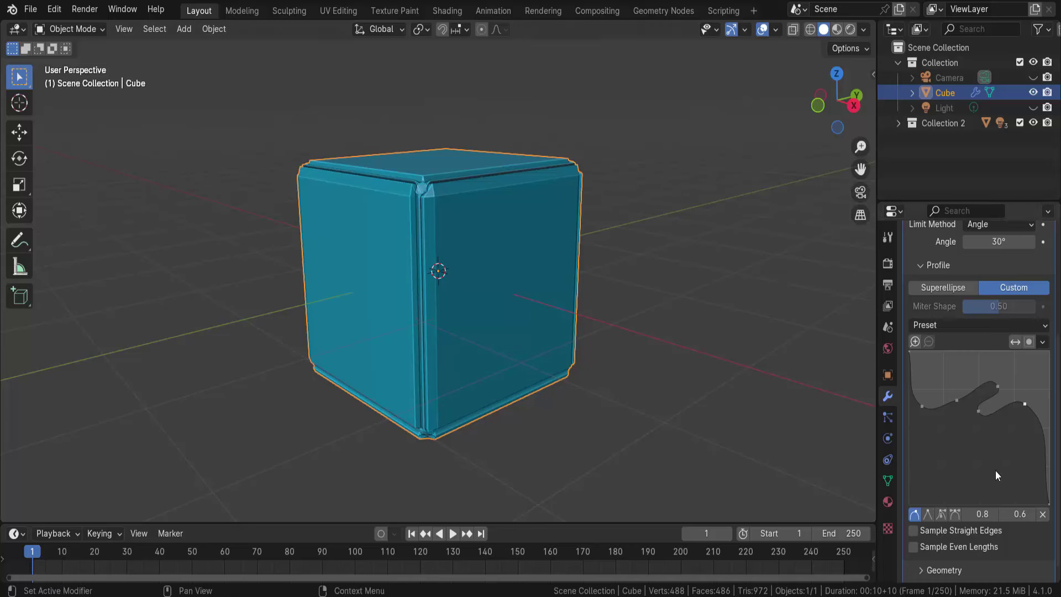
Reset the custom profile to the Default preset and orbit to inspect the cube.
left_click(1036, 326)
left_click(1000, 340)
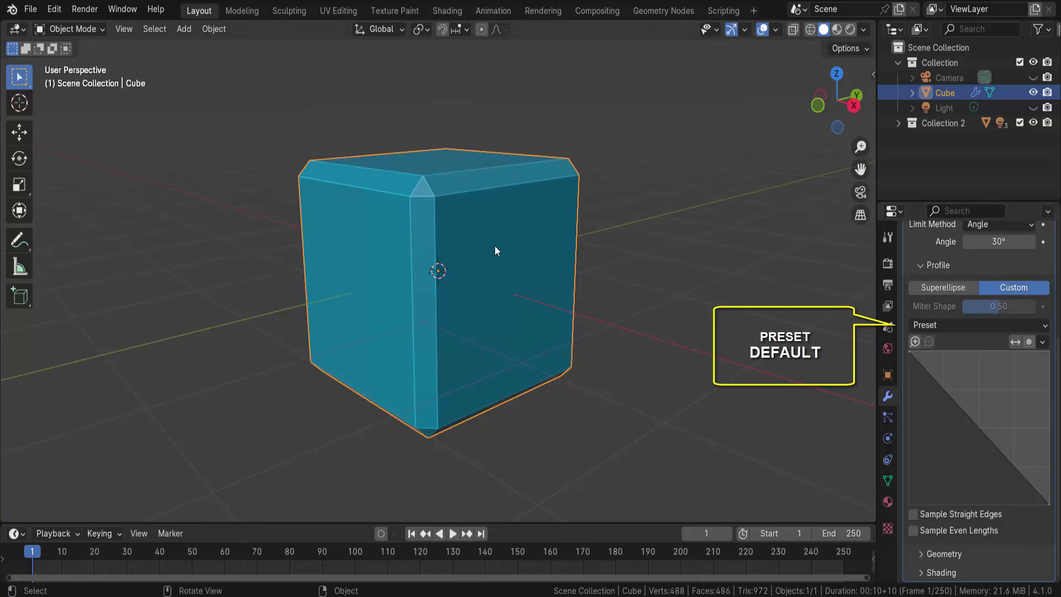
middle_click_drag(495, 251, 496, 267)
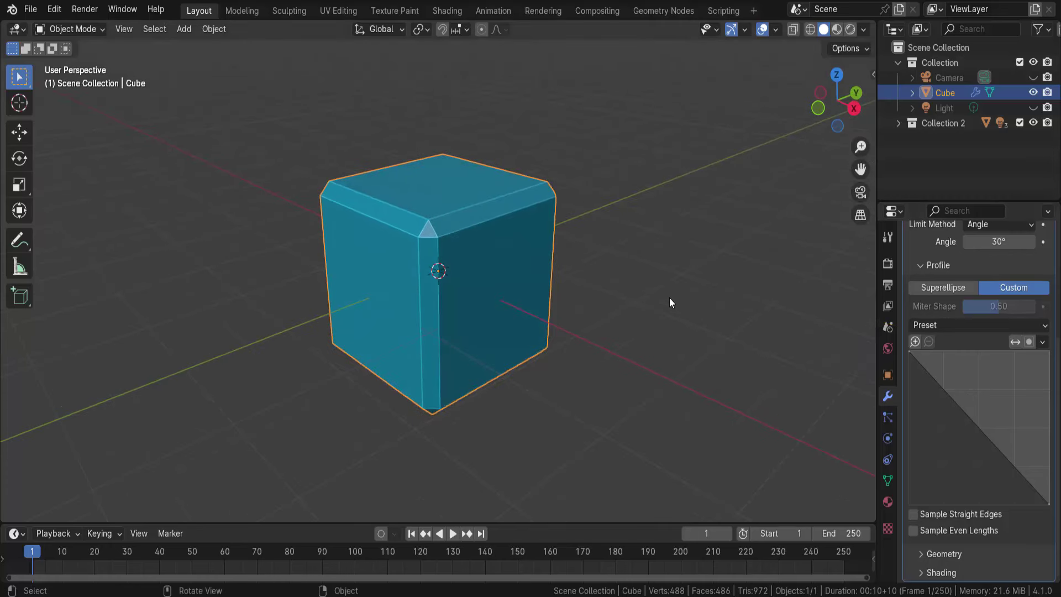
mouse_move(669, 298)
middle_mouse_down()
mouse_move(670, 274)
mouse_move(665, 285)
middle_mouse_up()
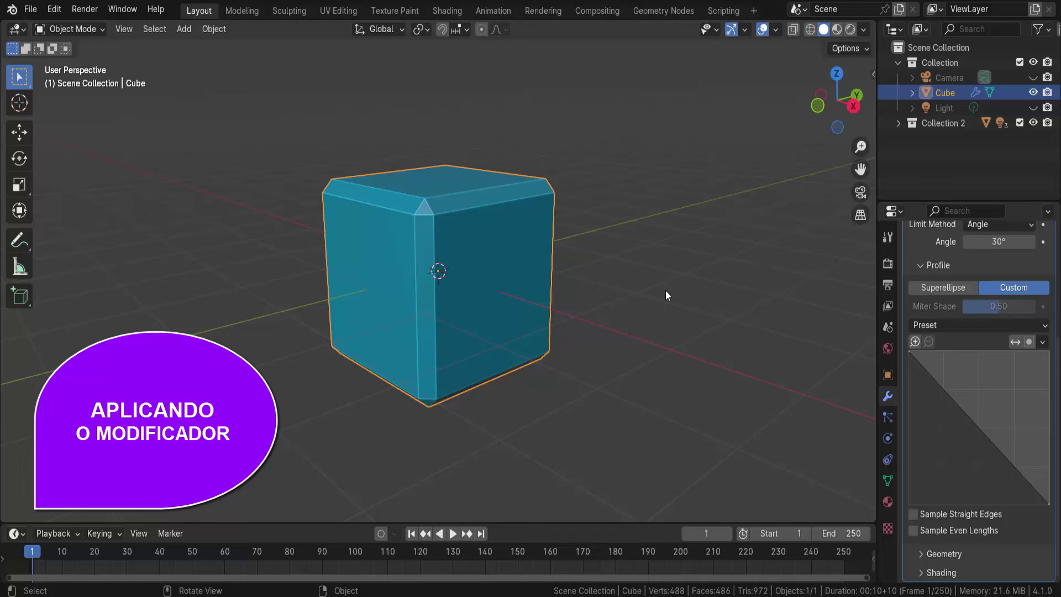
scroll(944, 320, "up", 6)
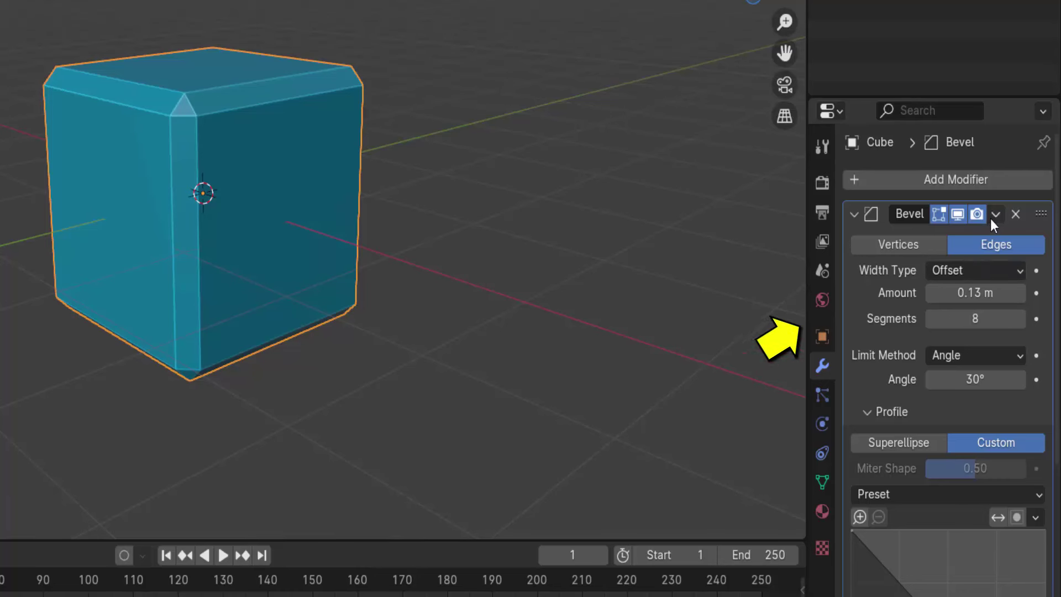
Switch the cube into Edit Mode to reveal its original 8-vertex mesh.
left_click(994, 217)
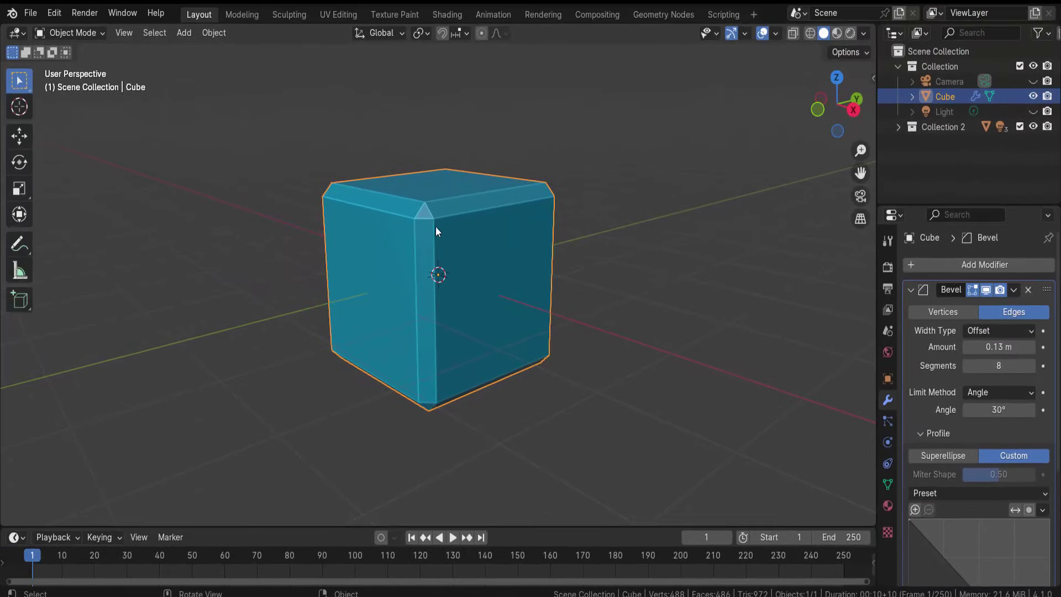
left_click(58, 32)
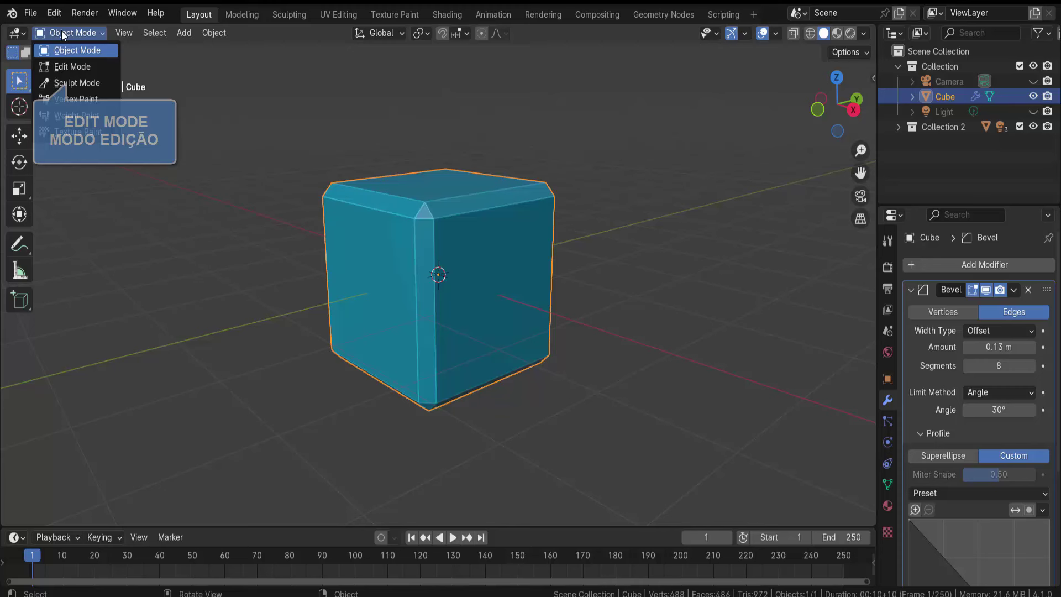
left_click(72, 67)
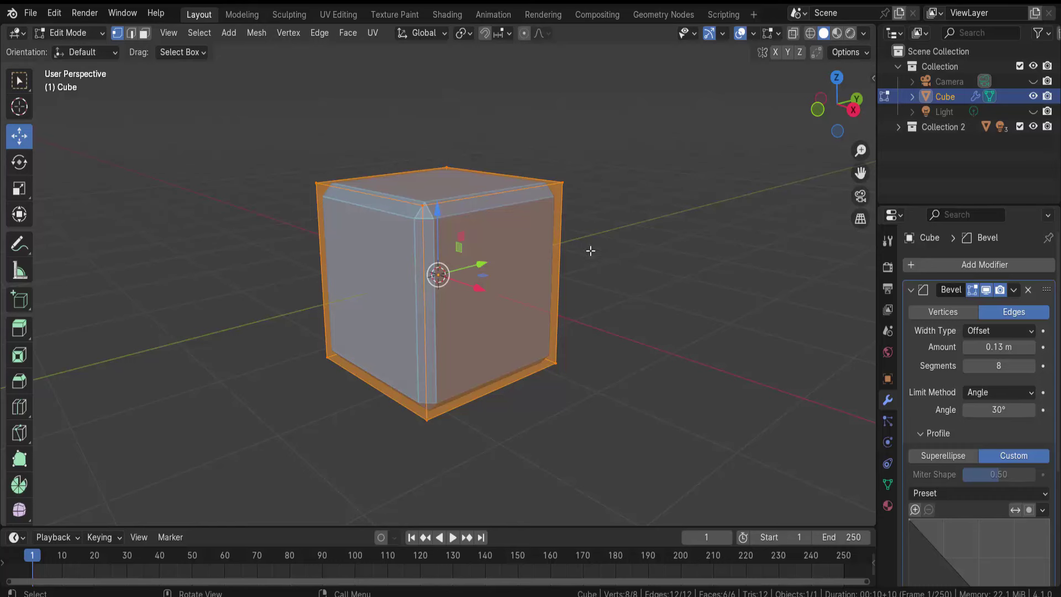
Return to Object Mode and apply the Bevel modifier with Ctrl+A.
left_click(69, 33)
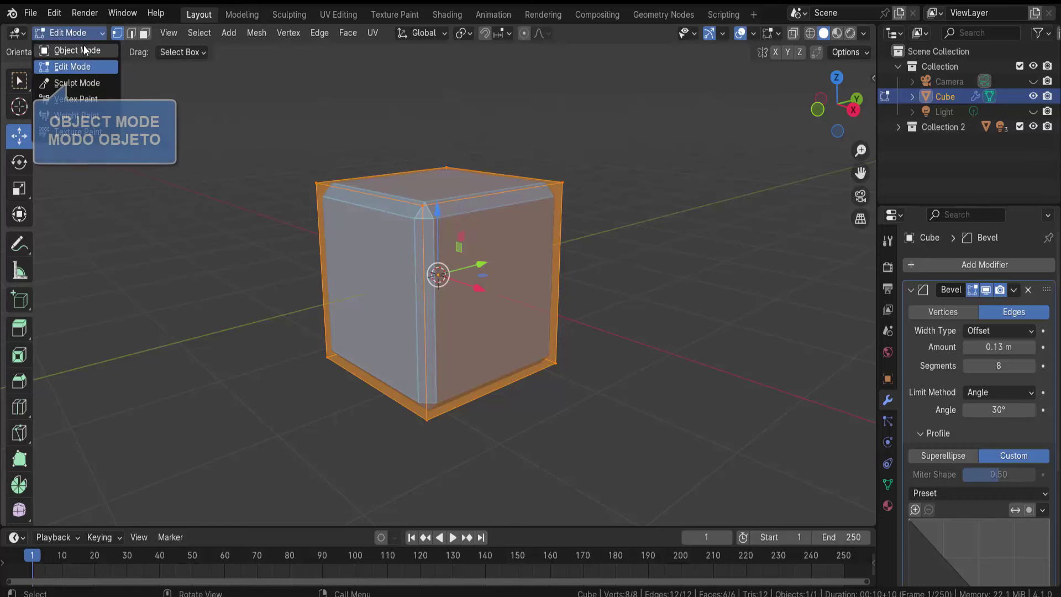
left_click(41, 50)
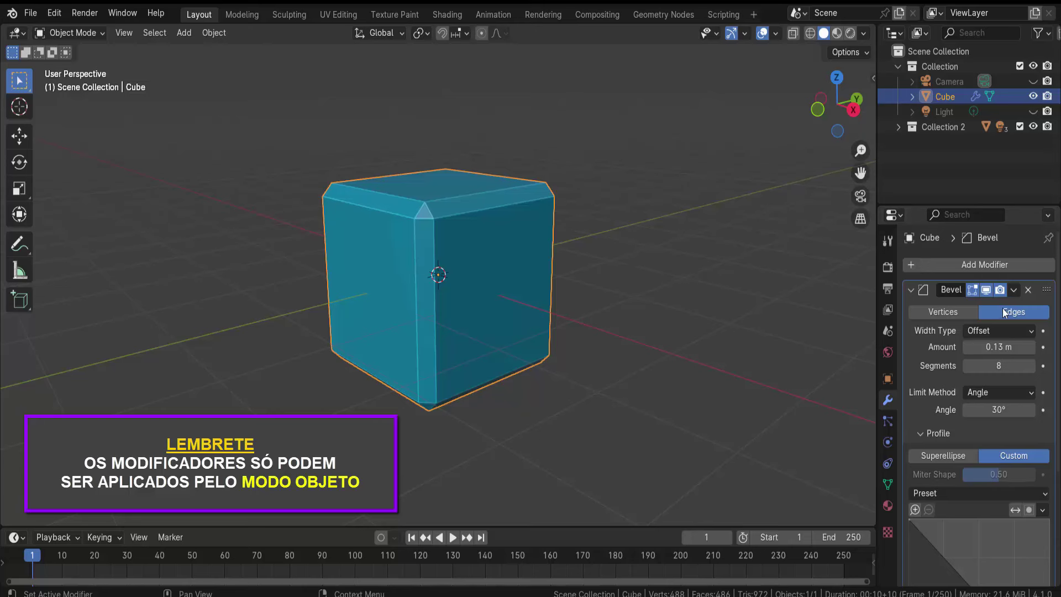
left_click(1014, 290)
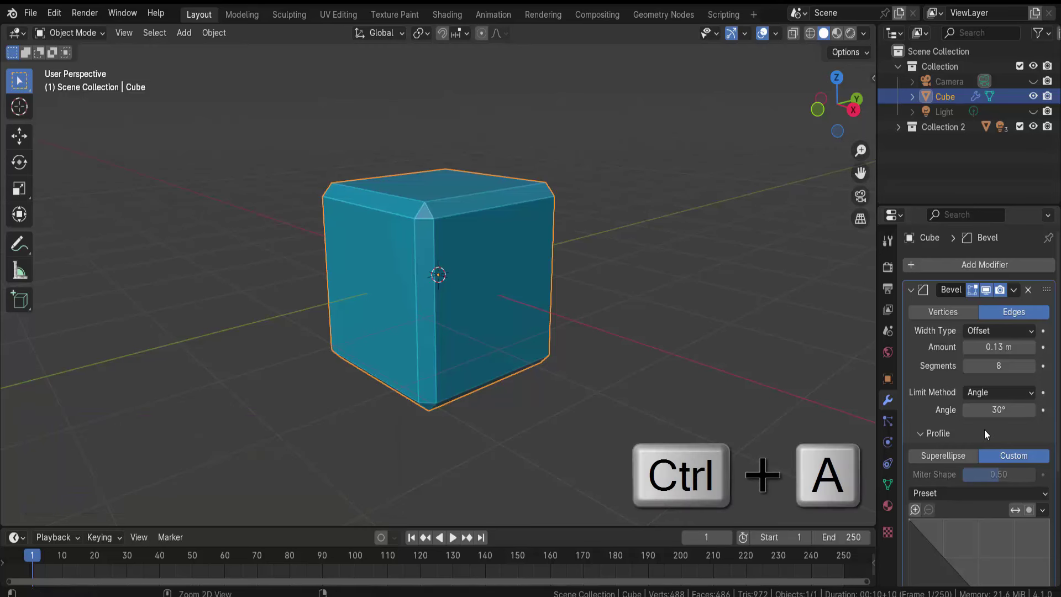
key("ctrl+a")
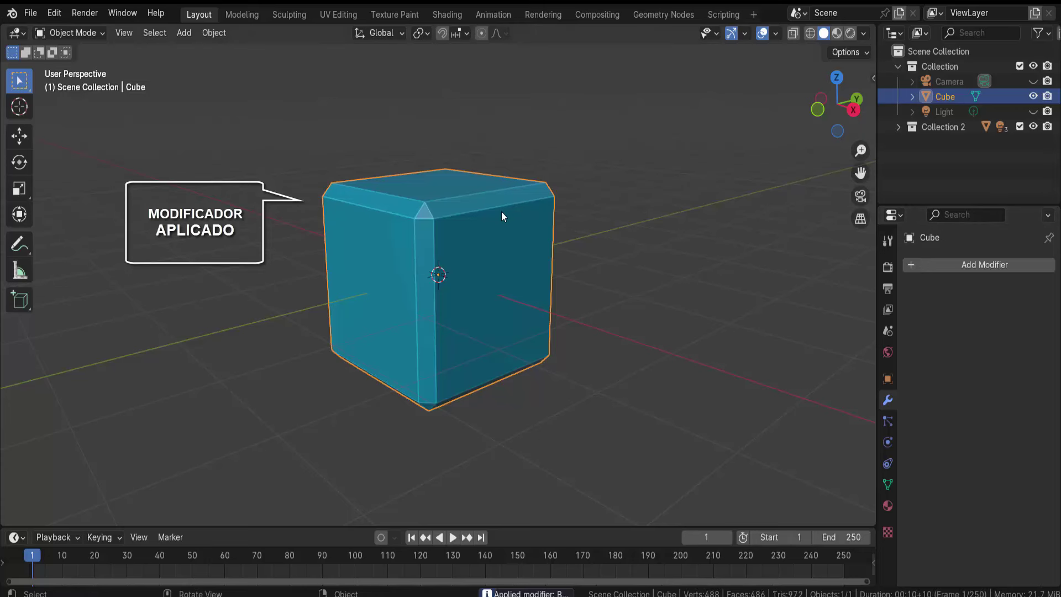
In Edit Mode, select the whole cube mesh and scale it up uniformly.
left_click(92, 32)
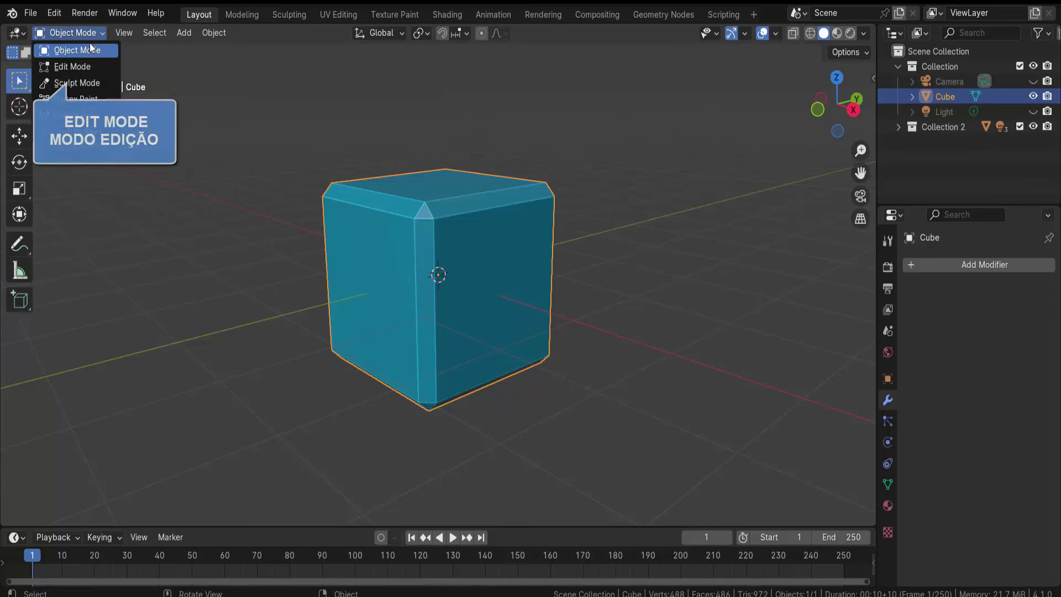
left_click(82, 65)
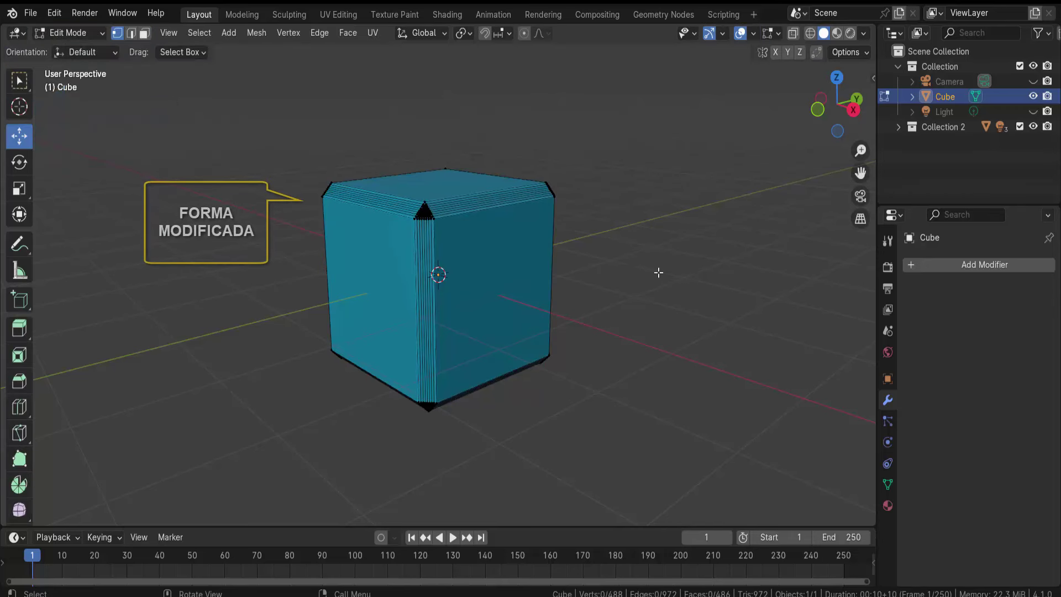
key("a")
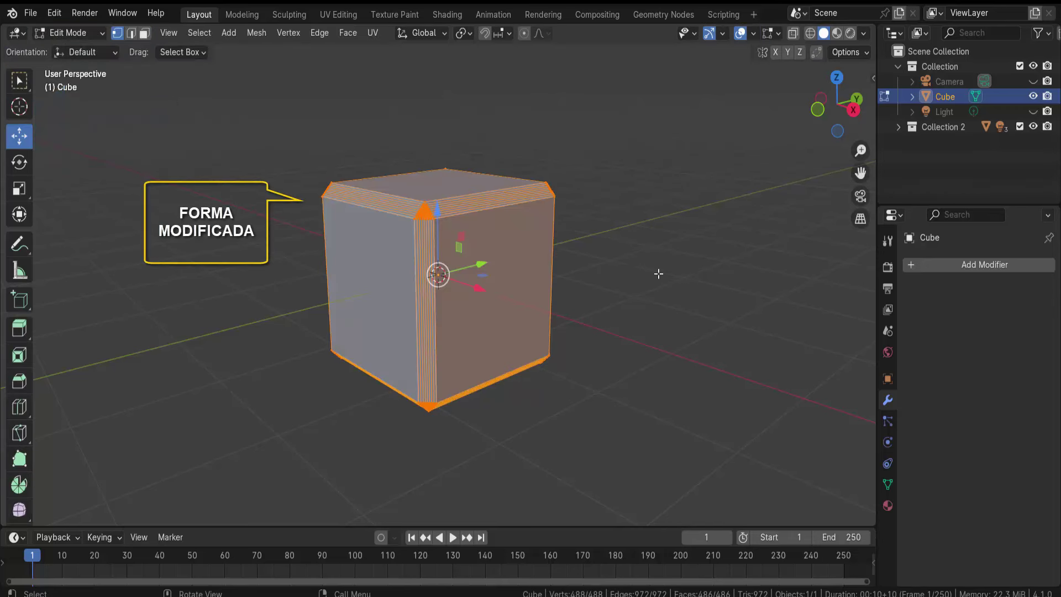
middle_click_drag(653, 285, 651, 282)
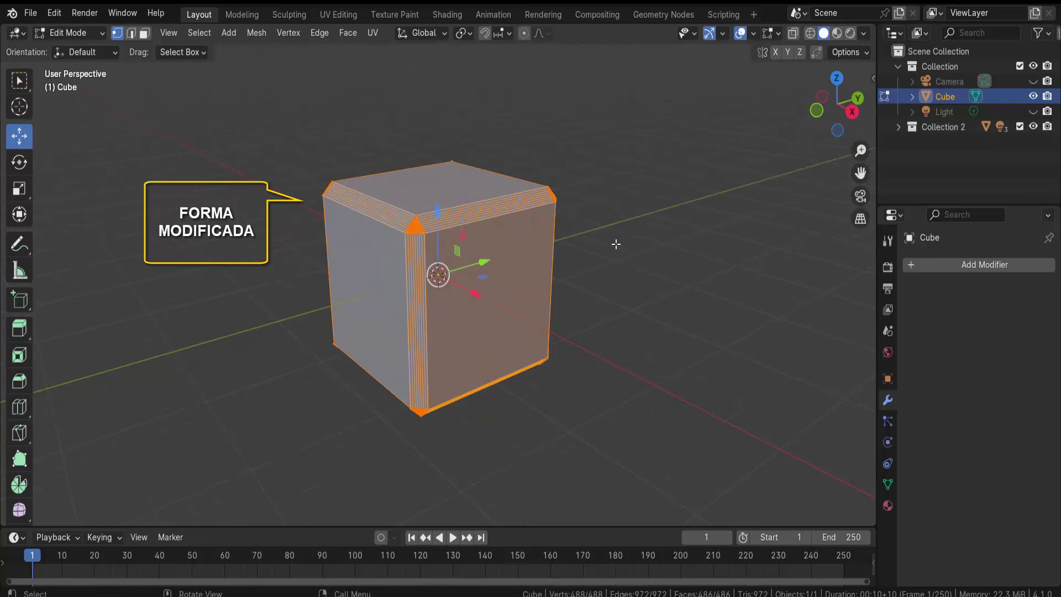
key("s")
left_click(439, 219)
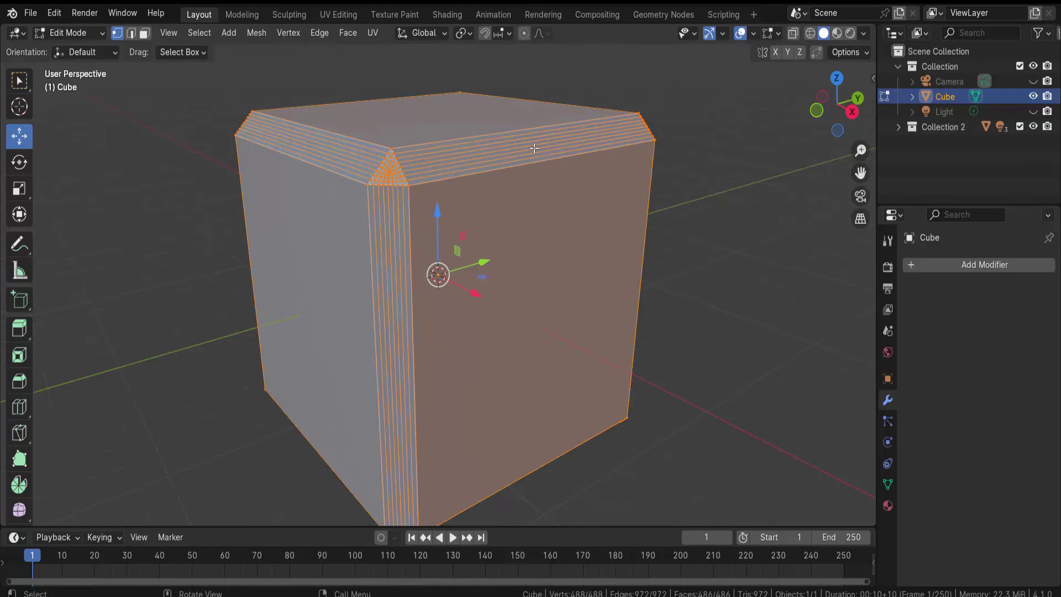
Return to Object Mode and undo until the live Bevel modifier is back.
scroll(558, 193, "down", 3)
scroll(635, 238, "down", 1)
mouse_move(711, 280)
middle_mouse_down()
mouse_move(652, 254)
mouse_move(707, 281)
middle_mouse_up()
left_click(69, 36)
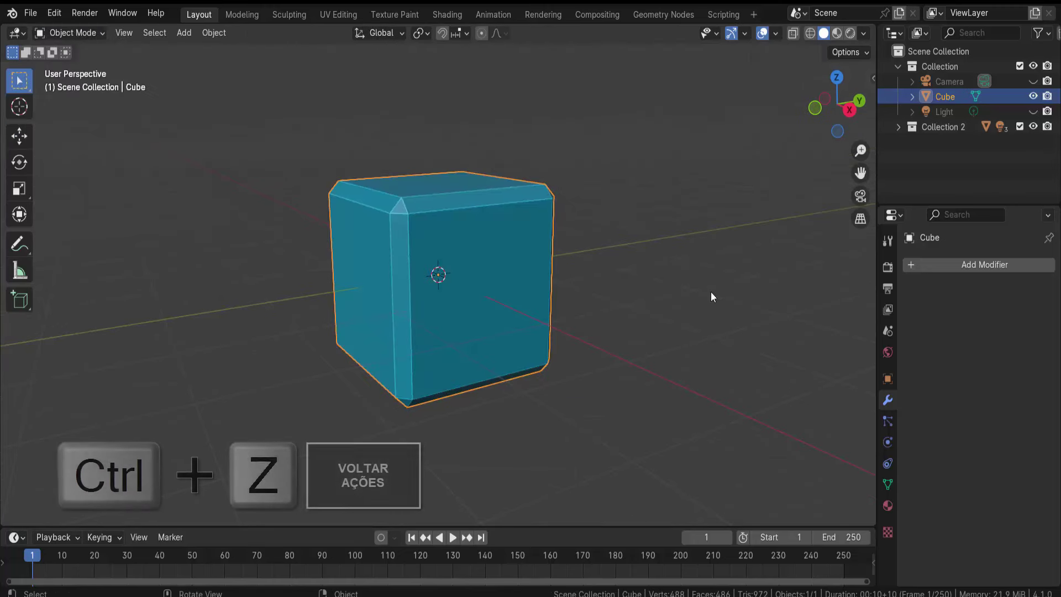
key("ctrl+z")
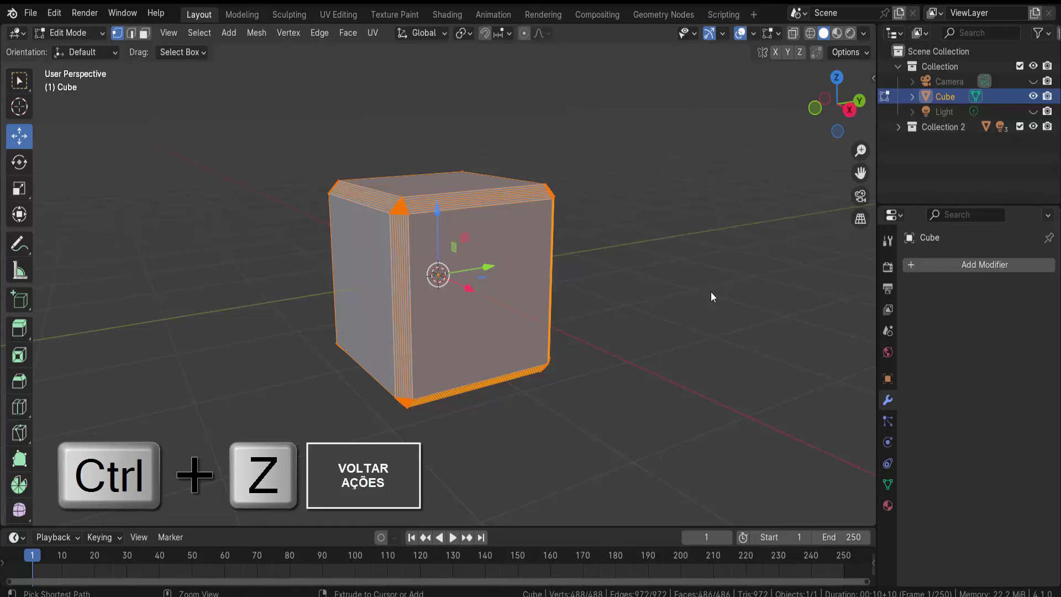
key("ctrl+z")
key("ctrl+z")
key("ctrl+z")
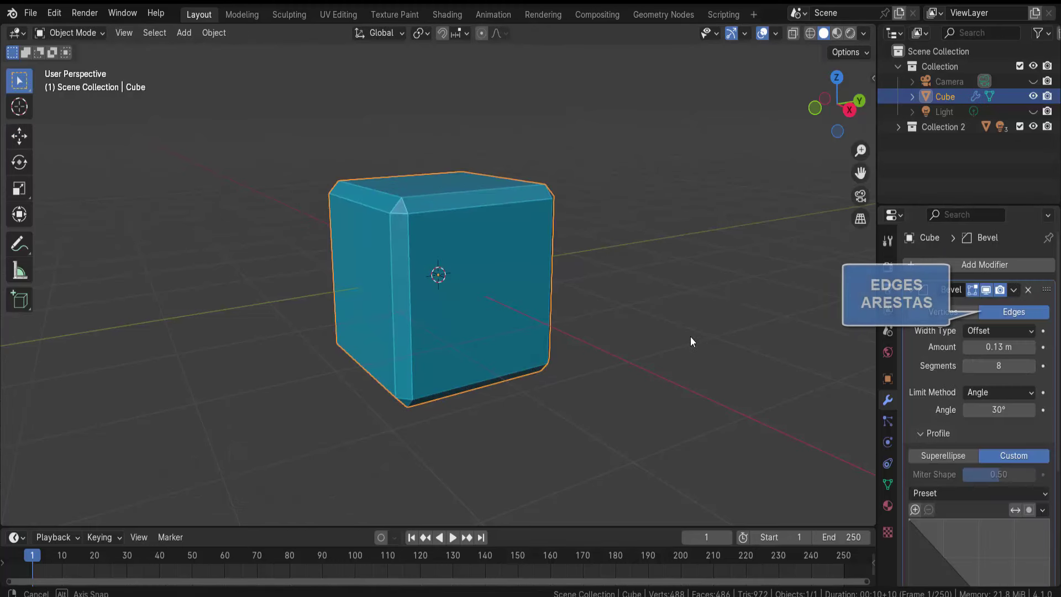
Switch the Bevel modifier to affect Vertices and raise Amount to 0.49 m.
middle_click_drag(690, 336, 702, 336)
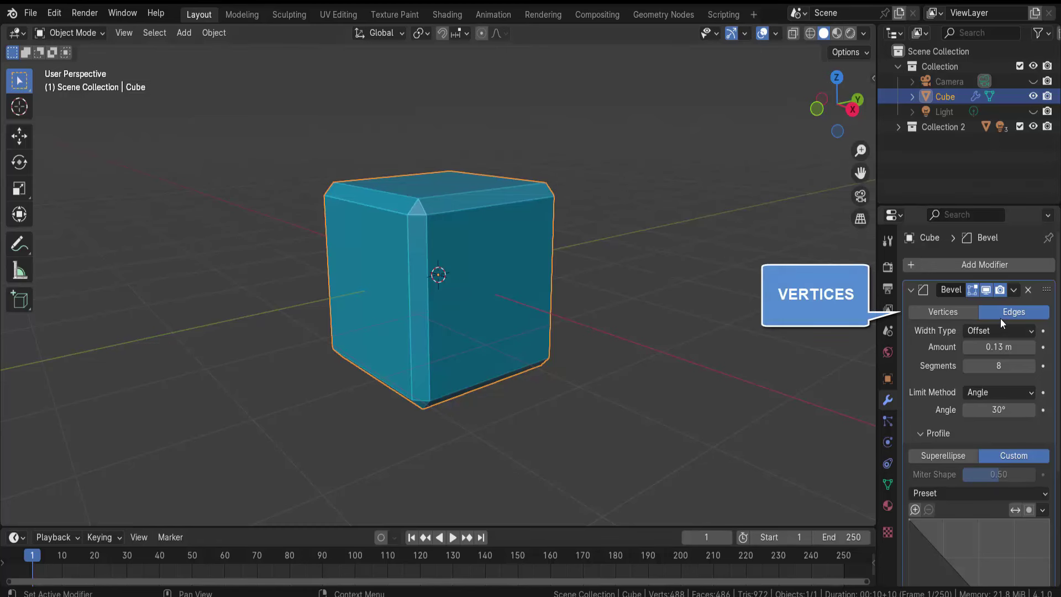
left_click(944, 313)
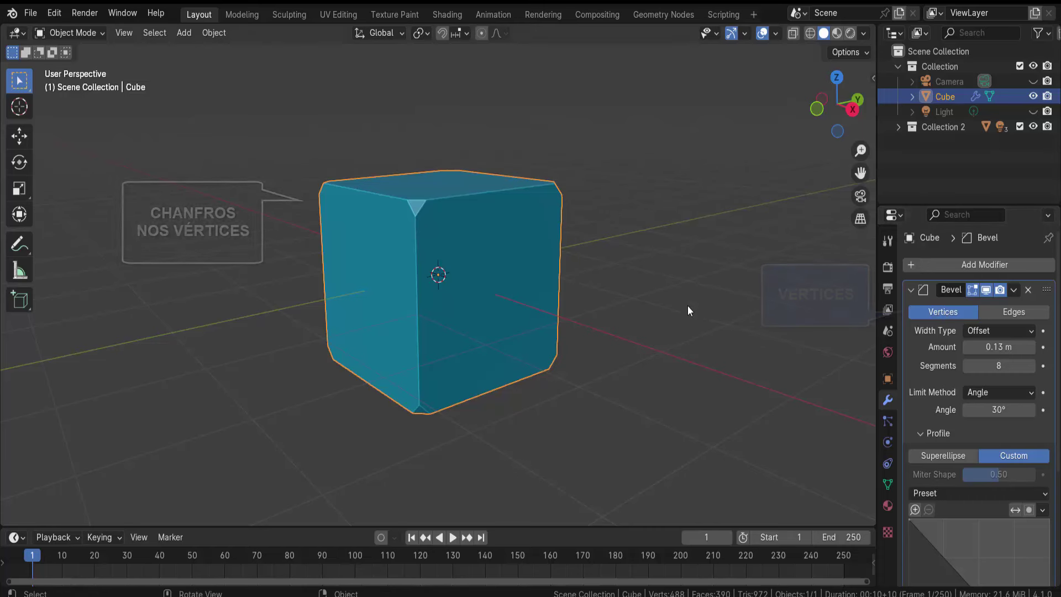
mouse_move(998, 346)
left_mouse_down()
mouse_move(1022, 346)
mouse_move(866, 348)
left_mouse_up()
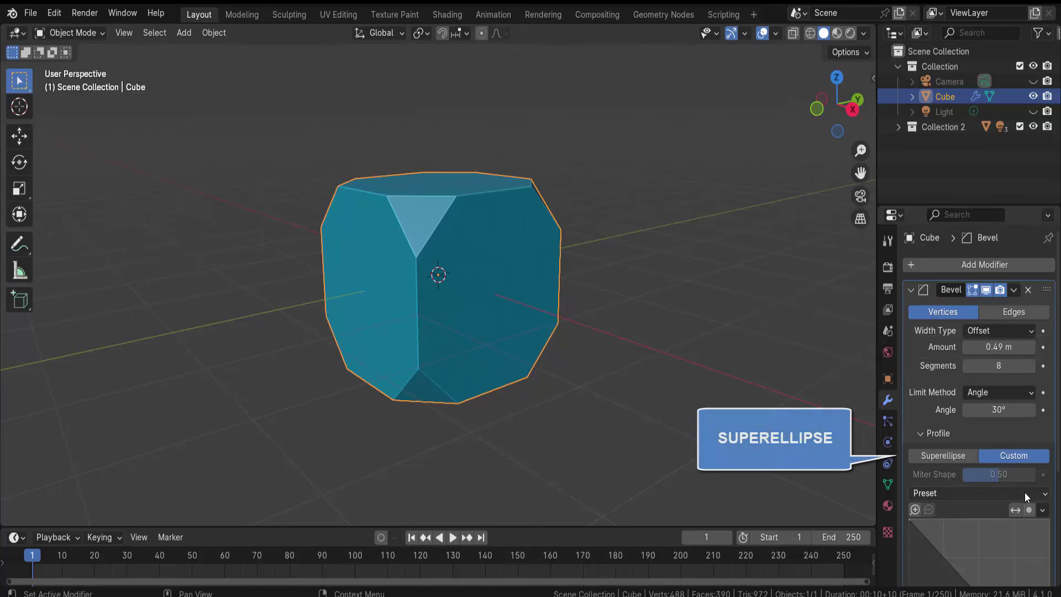
Set the profile to Superellipse, try segment counts, then remove the Bevel modifier.
left_click(969, 453)
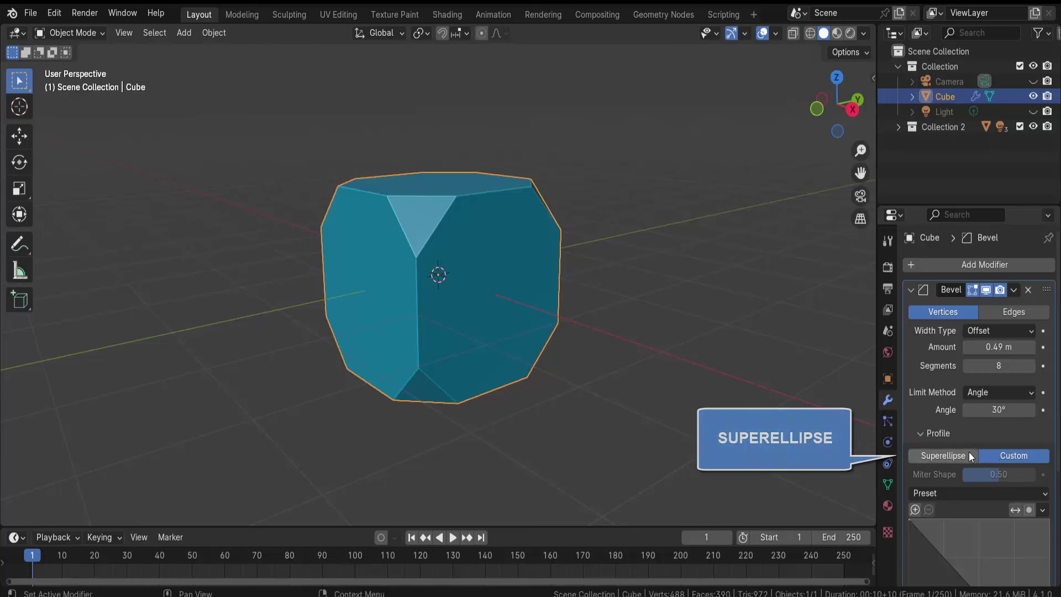
mouse_move(999, 365)
left_mouse_down()
mouse_move(939, 365)
mouse_move(1022, 365)
left_mouse_up()
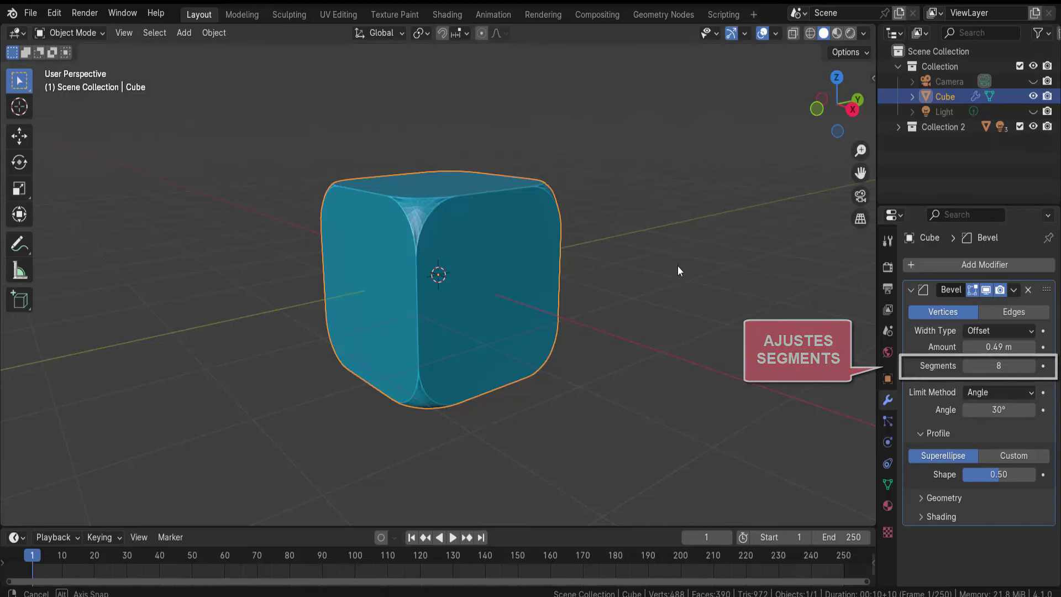
mouse_move(677, 265)
middle_mouse_down()
mouse_move(588, 269)
mouse_move(707, 260)
middle_mouse_up()
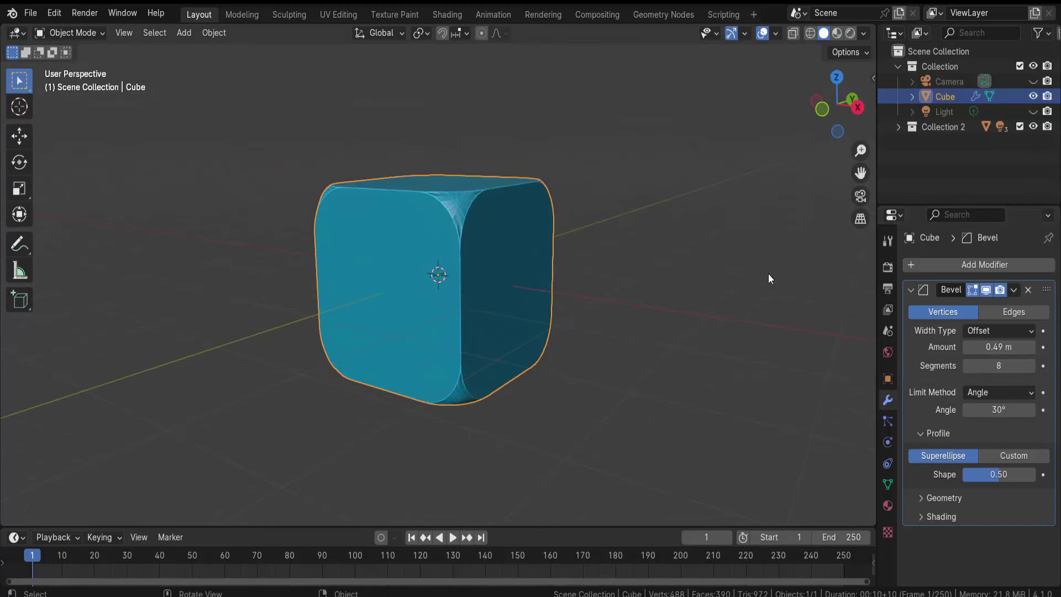
left_click(1027, 289)
mouse_move(697, 307)
middle_mouse_down()
mouse_move(677, 316)
mouse_move(674, 303)
middle_mouse_up()
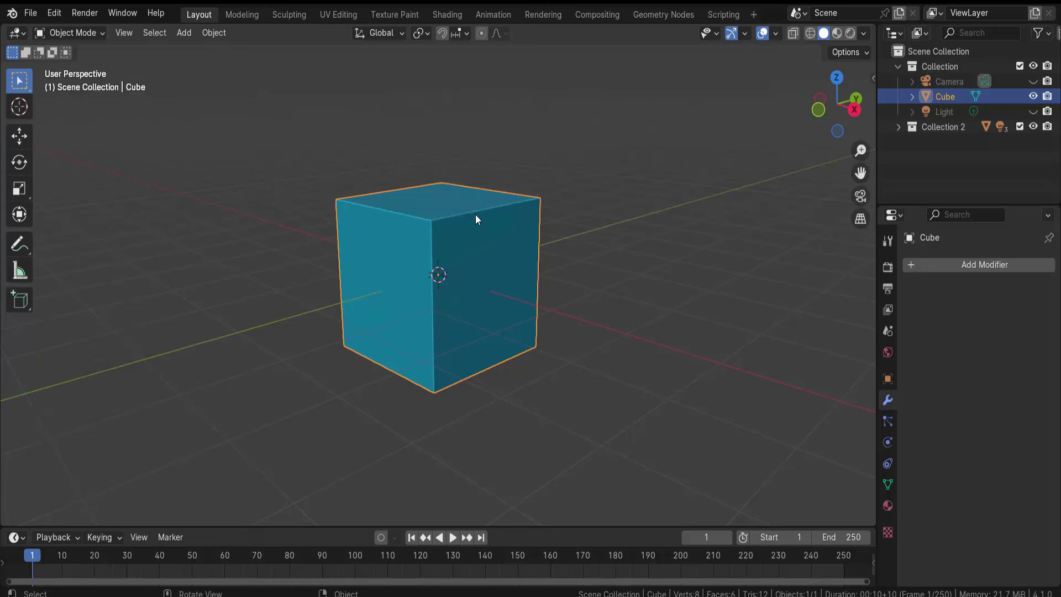
Switch the plain cube to Edit Mode and scroll through the toolbar tools.
left_click(66, 32)
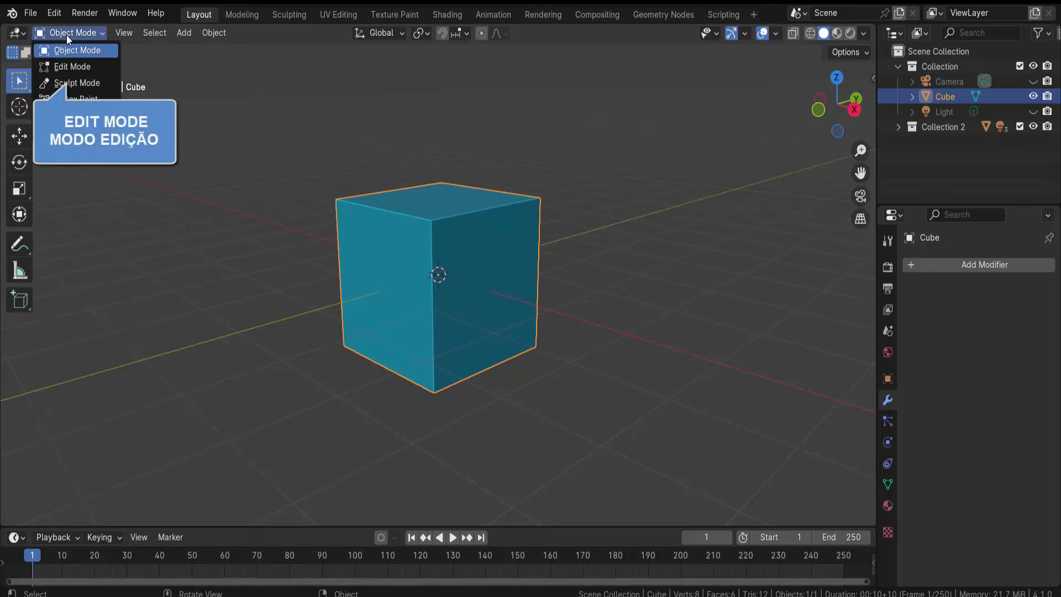
left_click(72, 64)
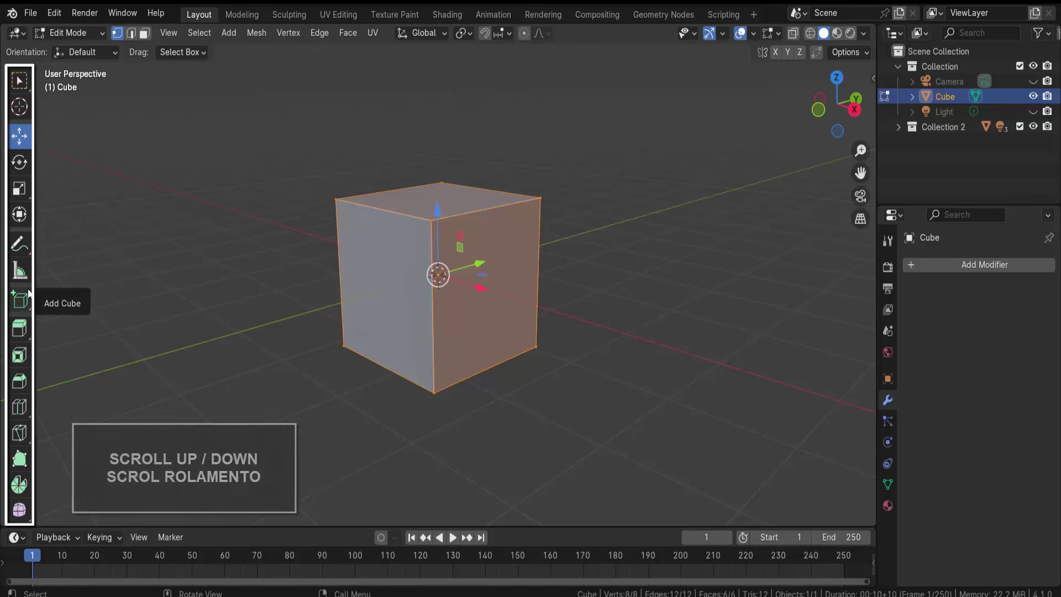
scroll(29, 292, "down", 2)
scroll(28, 293, "down", 2)
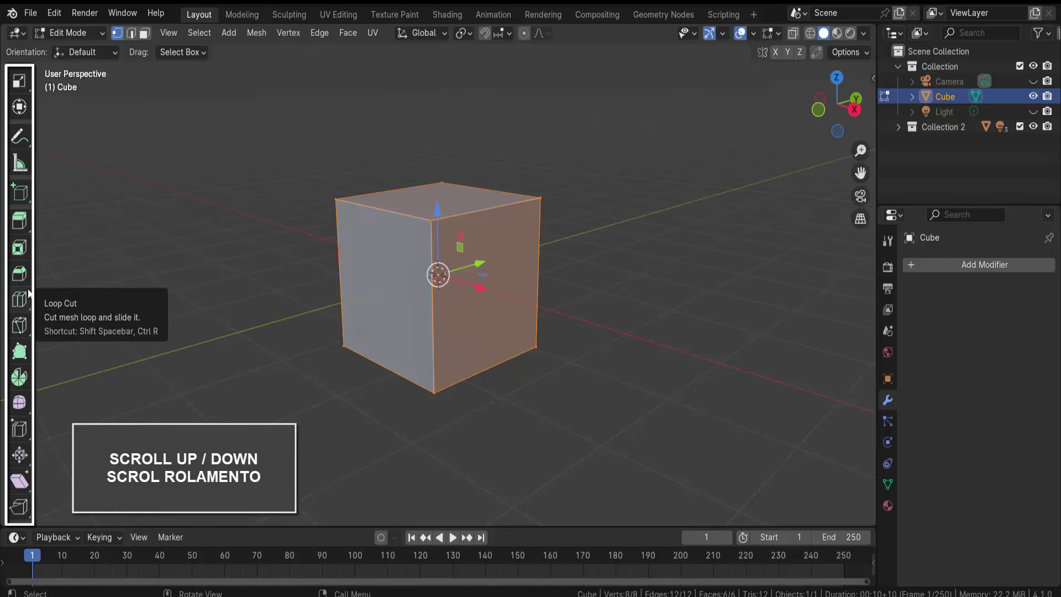
scroll(29, 293, "up", 4)
scroll(29, 292, "down", 4)
scroll(28, 293, "up", 1)
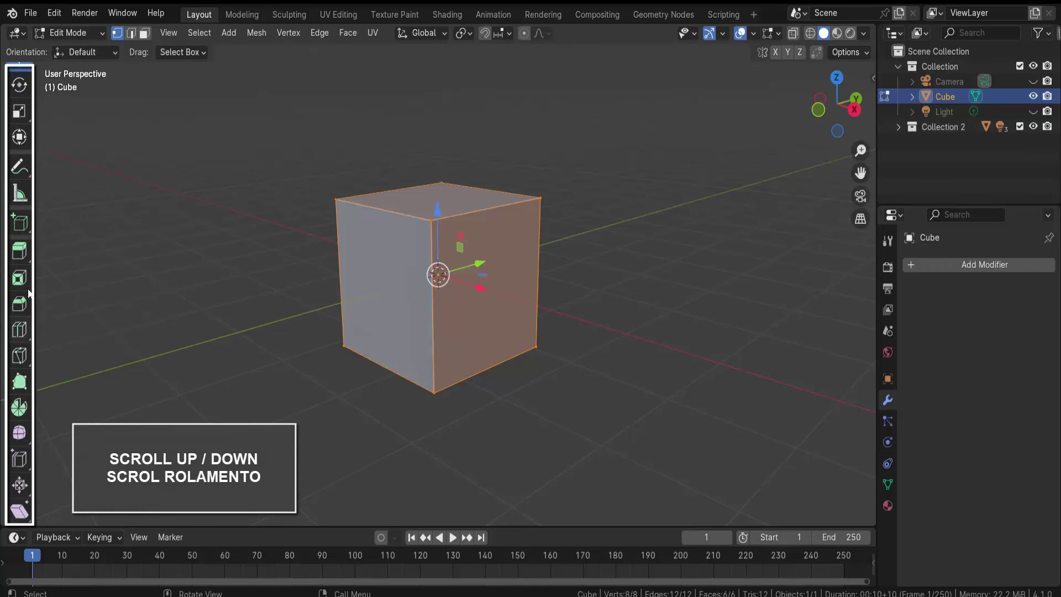
scroll(29, 293, "up", 1)
scroll(28, 293, "up", 2)
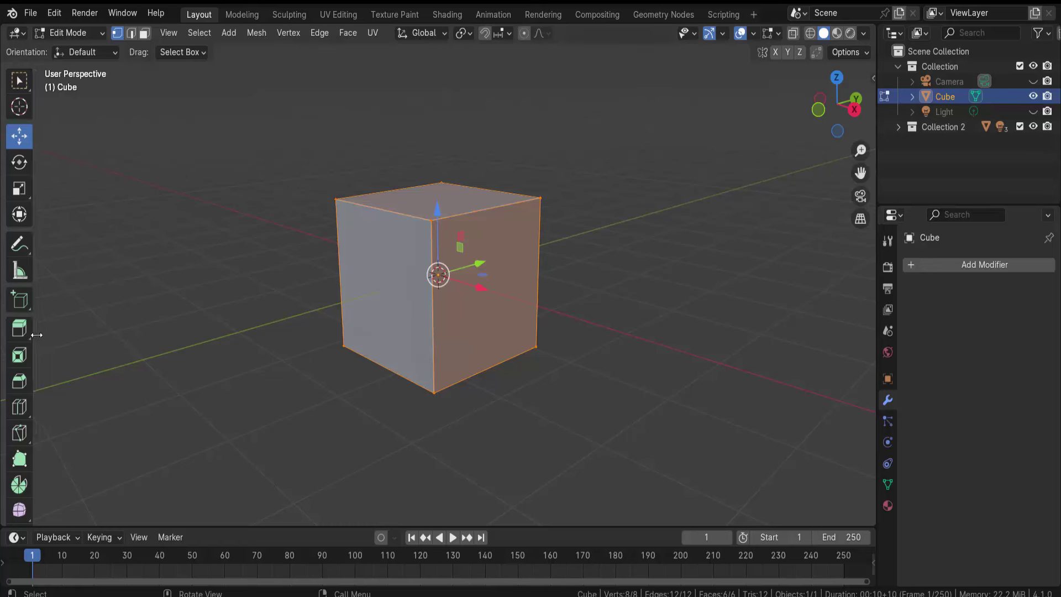
Widen the toolbar to show tool labels and activate the Bevel tool.
left_click_drag(34, 334, 92, 340)
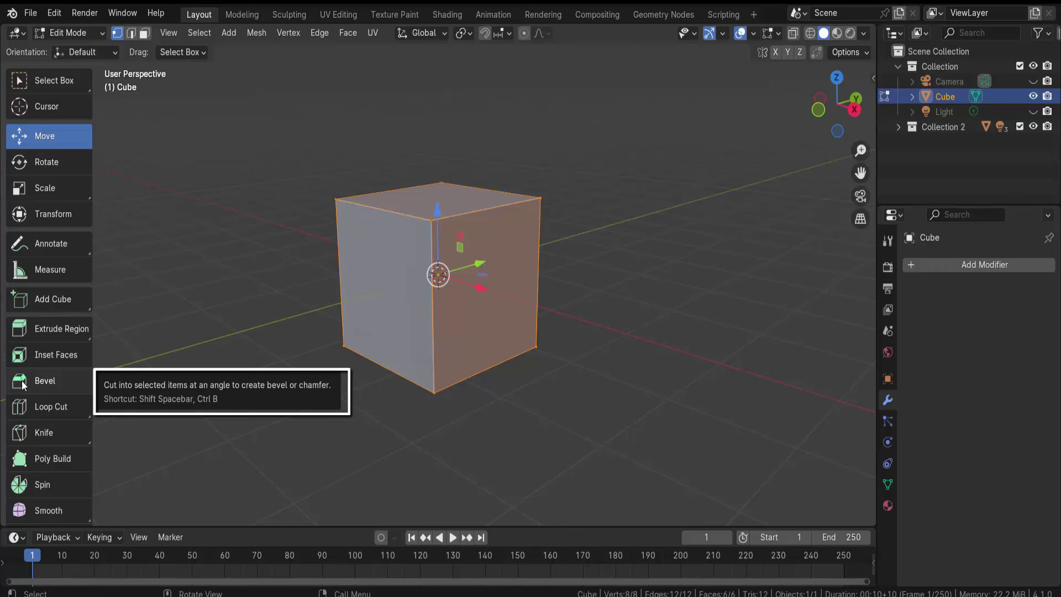
left_click(22, 385)
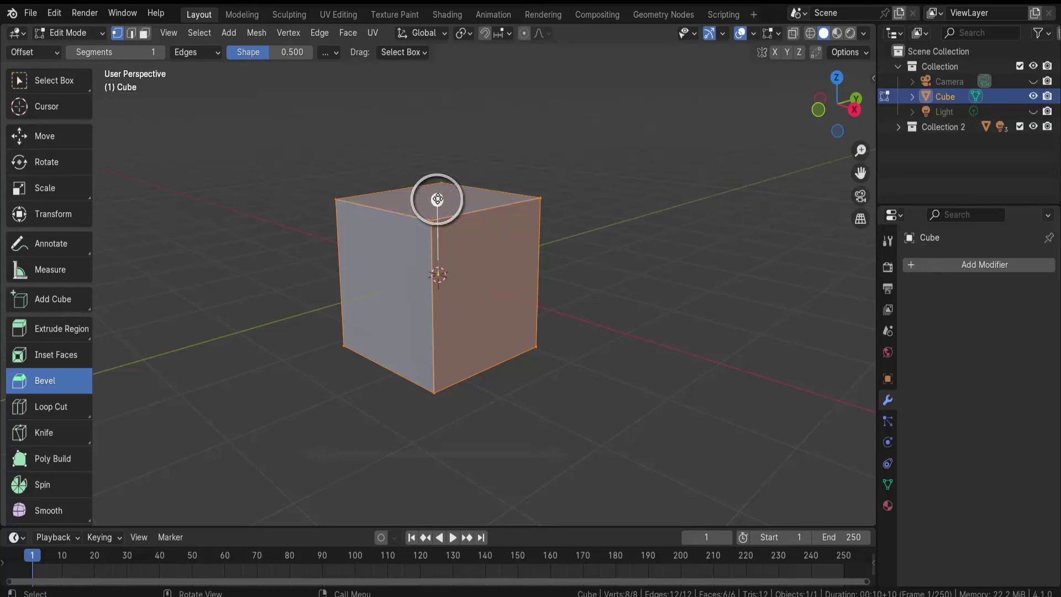
Bevel all cube edges to 0.232 m with one segment and expand the redo panel.
mouse_move(437, 199)
left_mouse_down()
mouse_move(330, 238)
mouse_move(540, 256)
left_mouse_up()
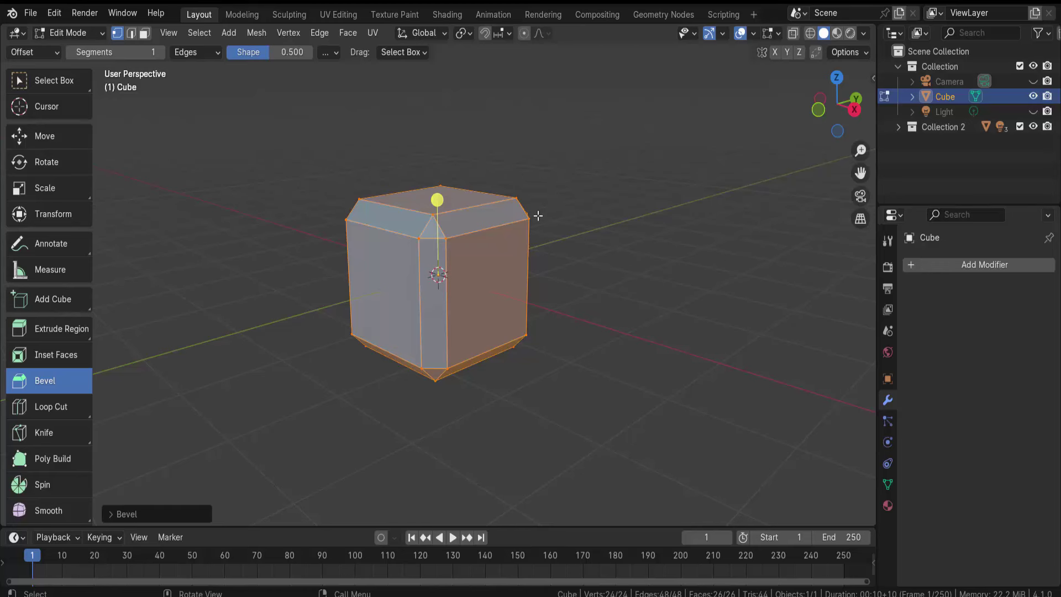
left_click(113, 515)
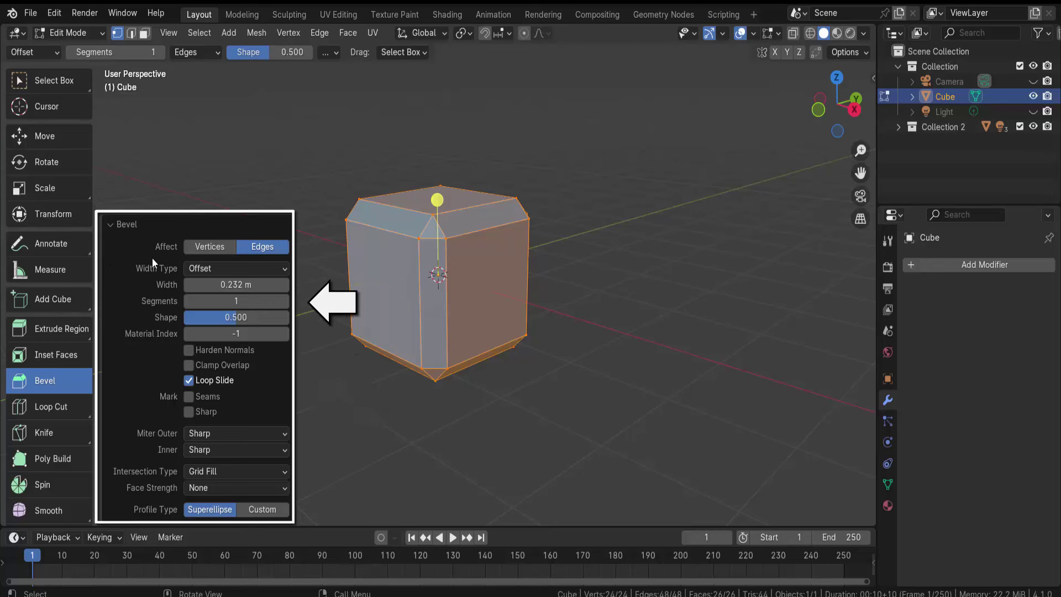
Try a Vertices bevel at 0.502 m, then settle on Edges with width 0.322 m.
left_click(222, 250)
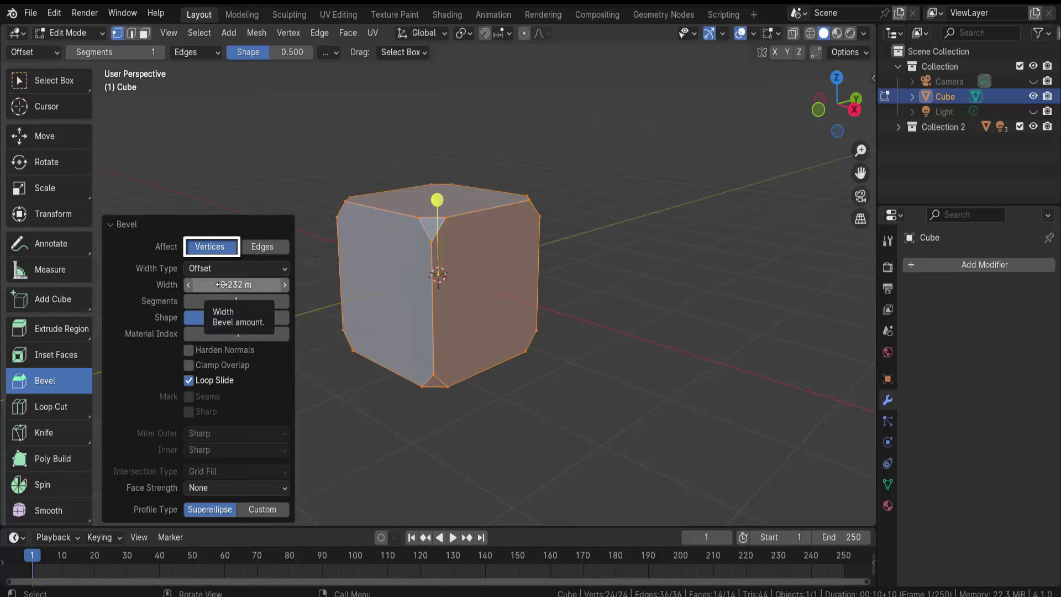
left_click_drag(237, 285, 259, 285)
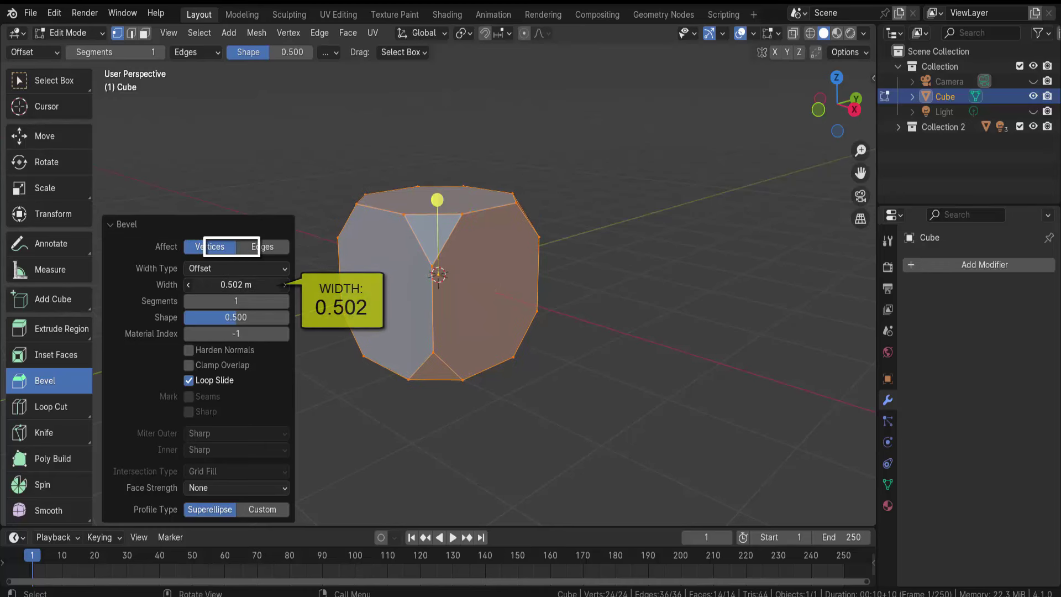
left_click_drag(488, 290, 436, 199)
left_click(263, 249)
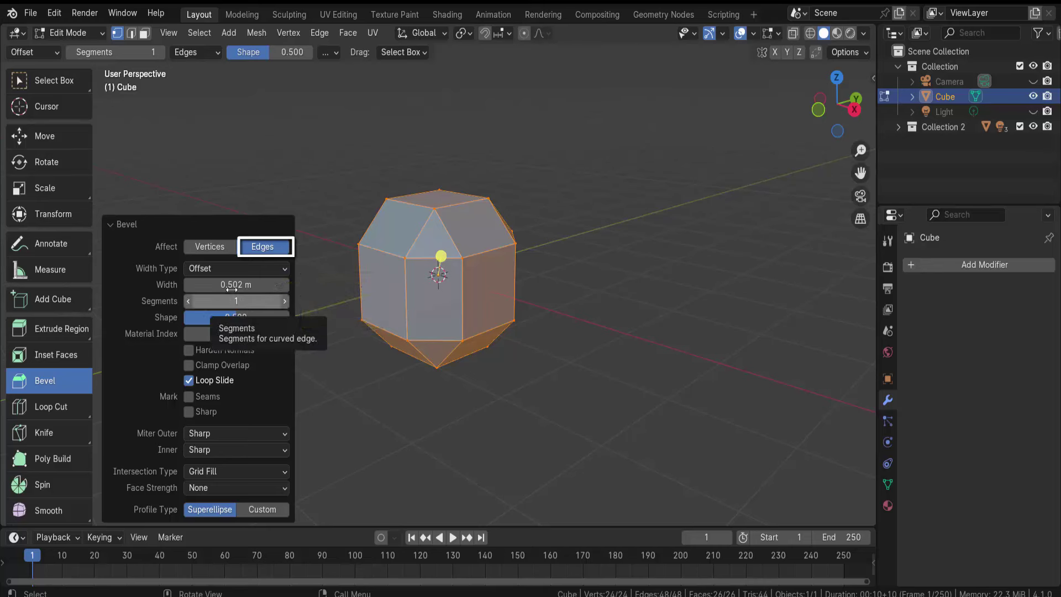
left_click_drag(231, 285, 188, 285)
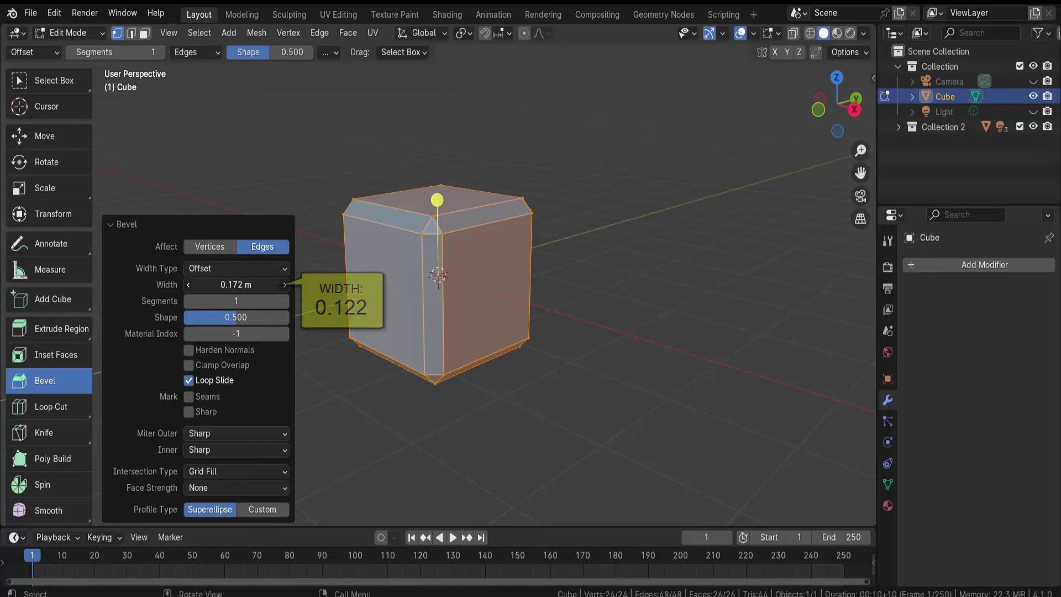
mouse_move(232, 285)
left_mouse_down()
mouse_move(221, 285)
mouse_move(265, 301)
mouse_move(235, 299)
mouse_move(265, 285)
left_mouse_up()
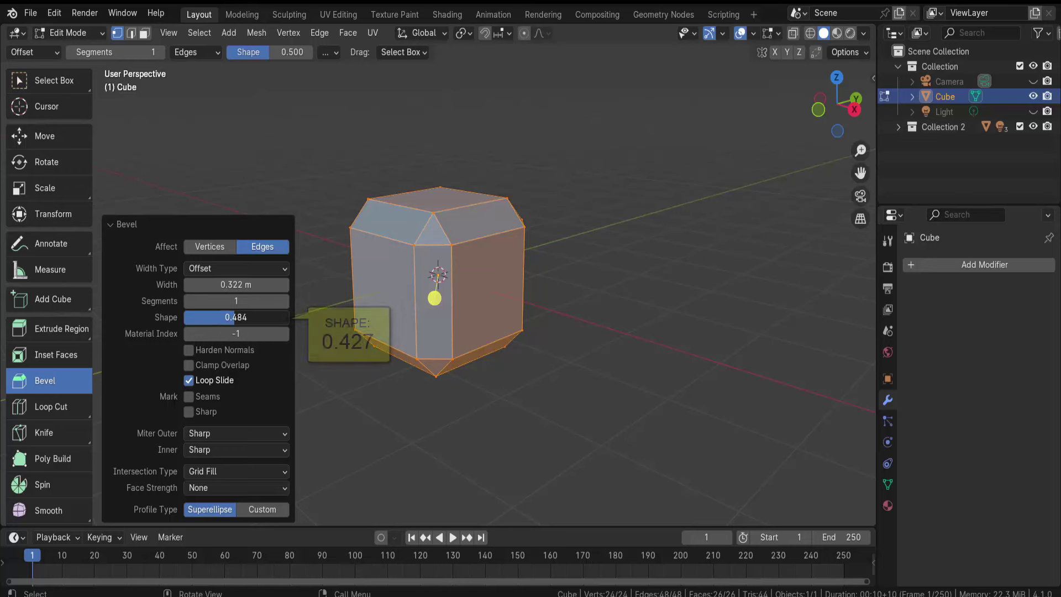
Lower the bevel Shape to 0.104 for a concave edge profile.
mouse_move(231, 318)
left_mouse_down()
mouse_move(194, 317)
mouse_move(260, 302)
mouse_move(187, 319)
left_mouse_up()
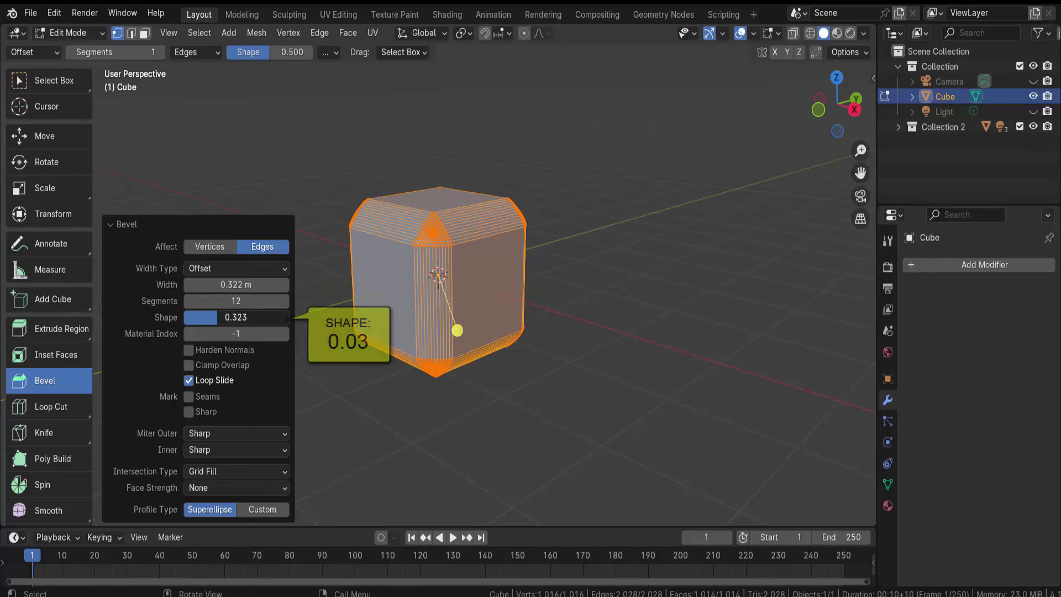
left_click_drag(413, 249, 448, 260)
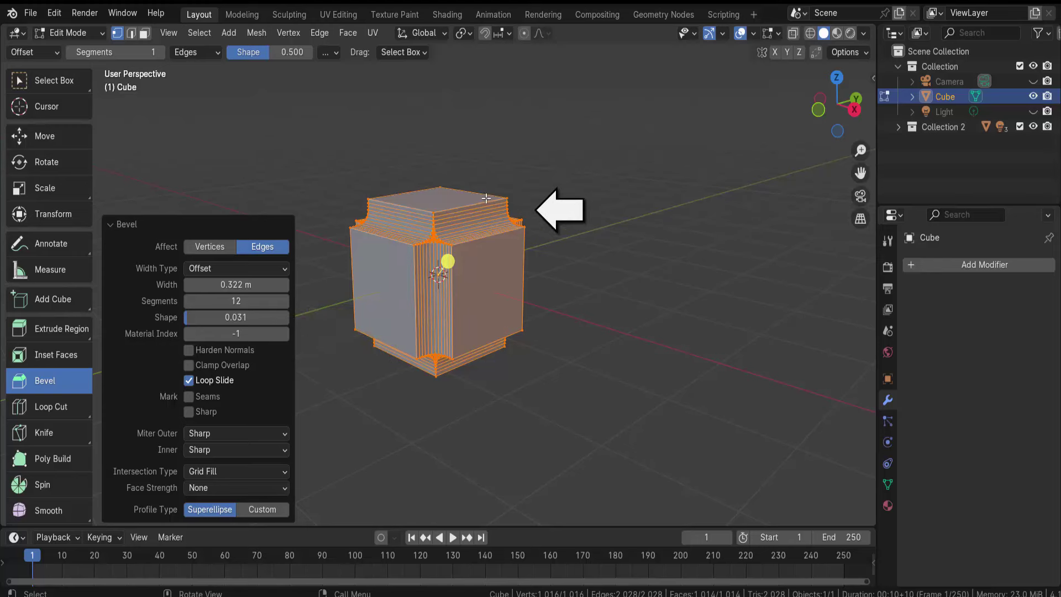
mouse_move(587, 320)
middle_mouse_down()
mouse_move(621, 324)
mouse_move(670, 310)
middle_mouse_up()
mouse_move(451, 275)
left_mouse_down()
mouse_move(435, 196)
mouse_move(483, 310)
mouse_move(369, 279)
mouse_move(419, 224)
mouse_move(502, 267)
left_mouse_up()
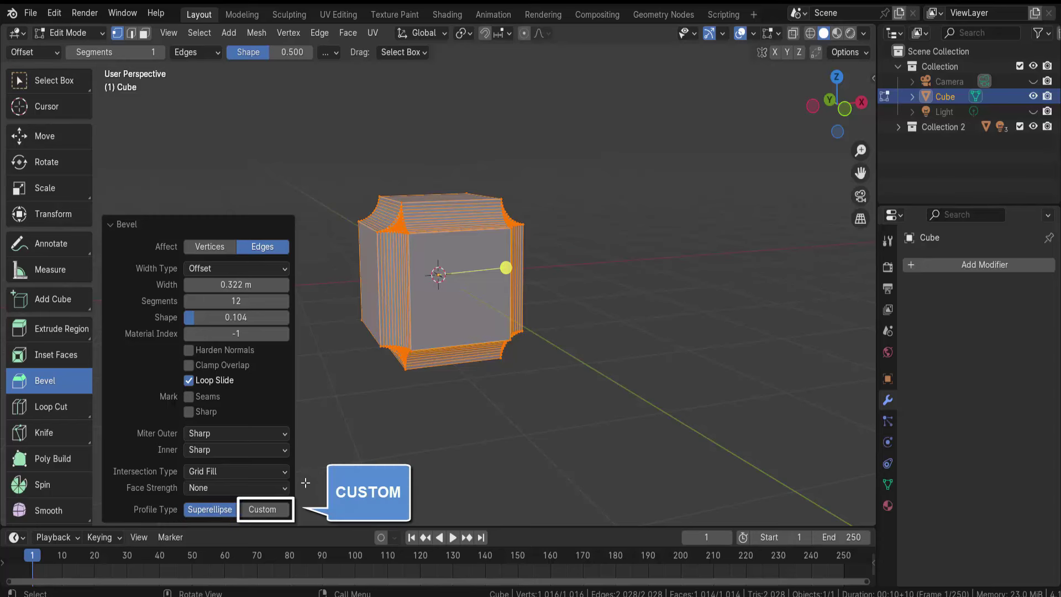
Switch the bevel to a Custom profile and drag two curve points into a wavy shape.
left_click(274, 508)
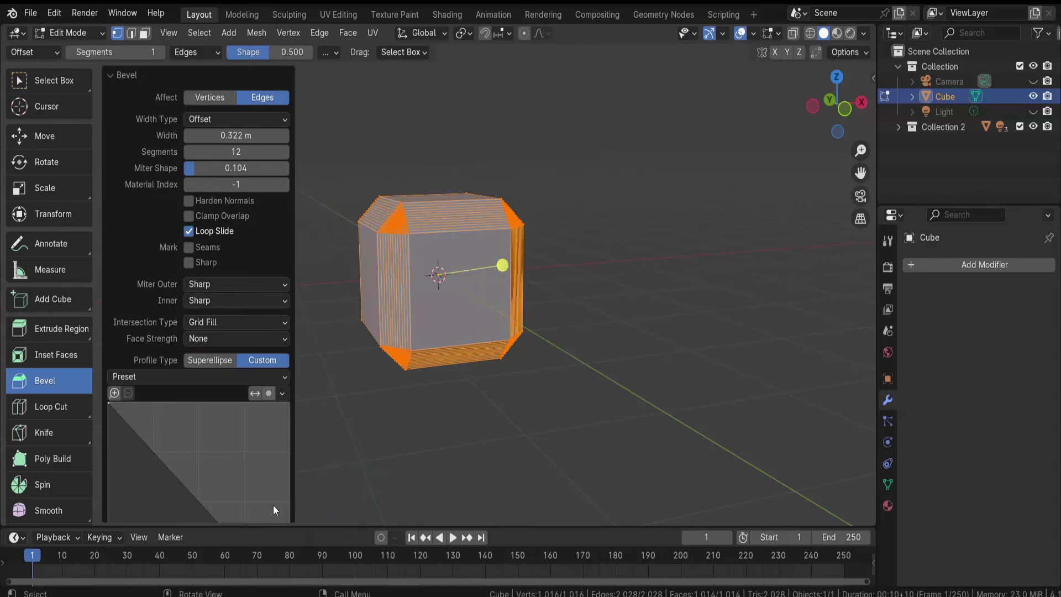
scroll(270, 451, "down", 3)
scroll(269, 451, "down", 1)
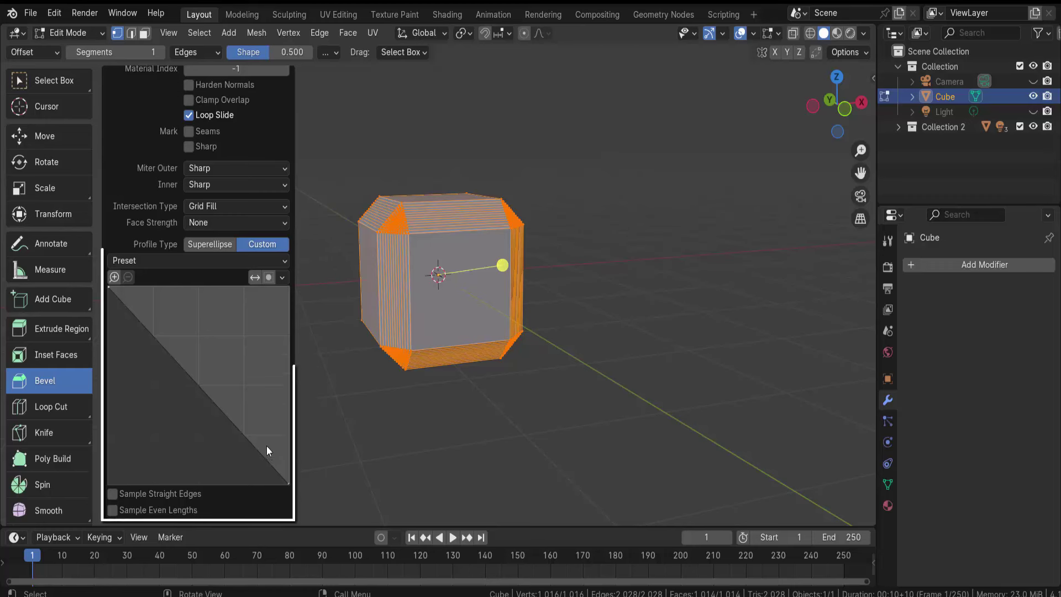
left_click(159, 340)
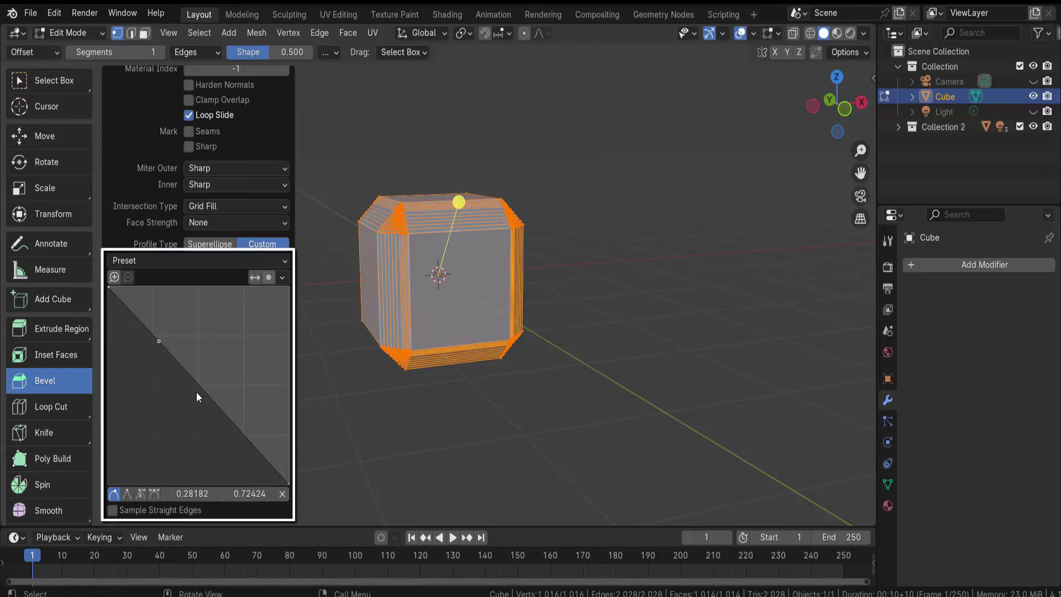
left_click_drag(202, 391, 232, 348)
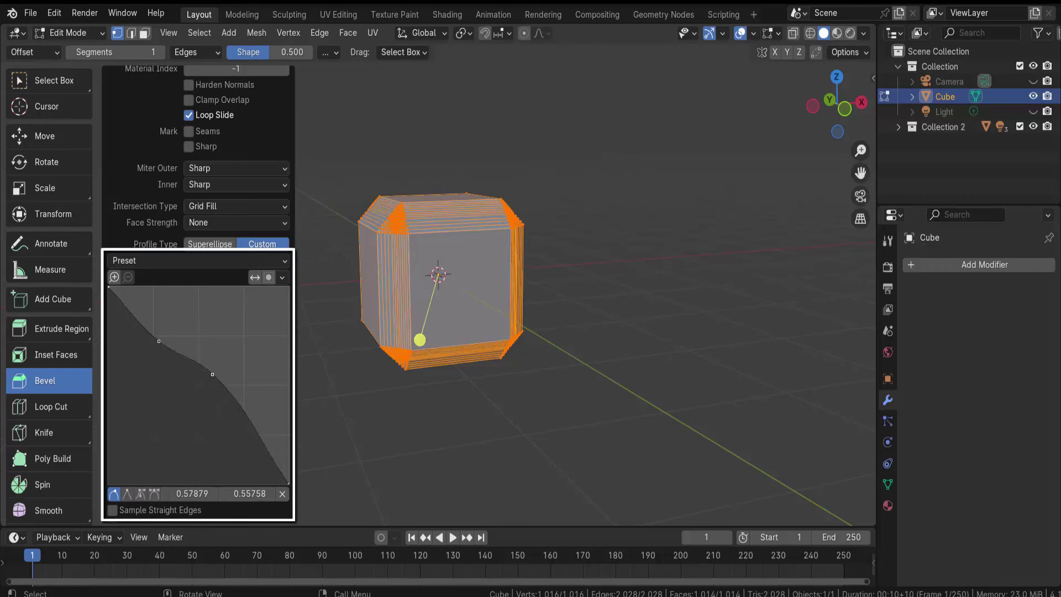
left_click_drag(159, 341, 162, 358)
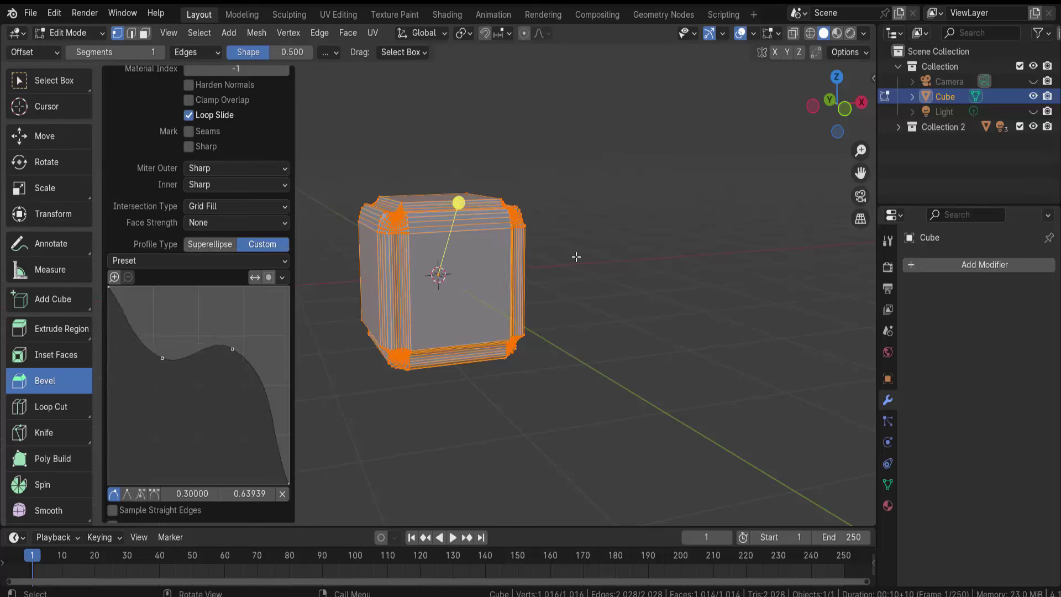
key("a")
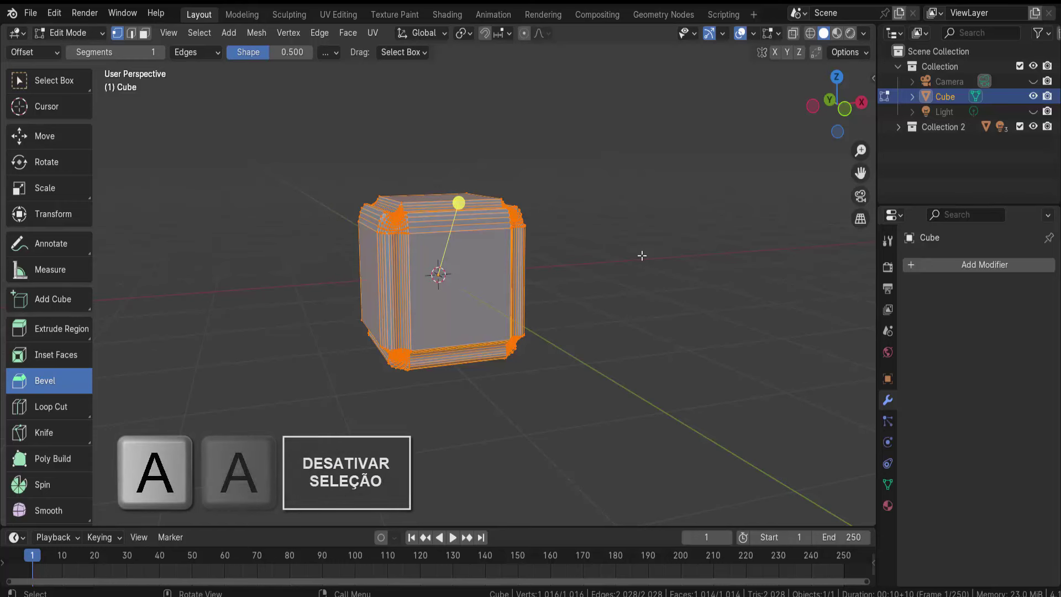
Return the cube to Object Mode and inspect the custom-profile bevels.
middle_click_drag(619, 272, 646, 272)
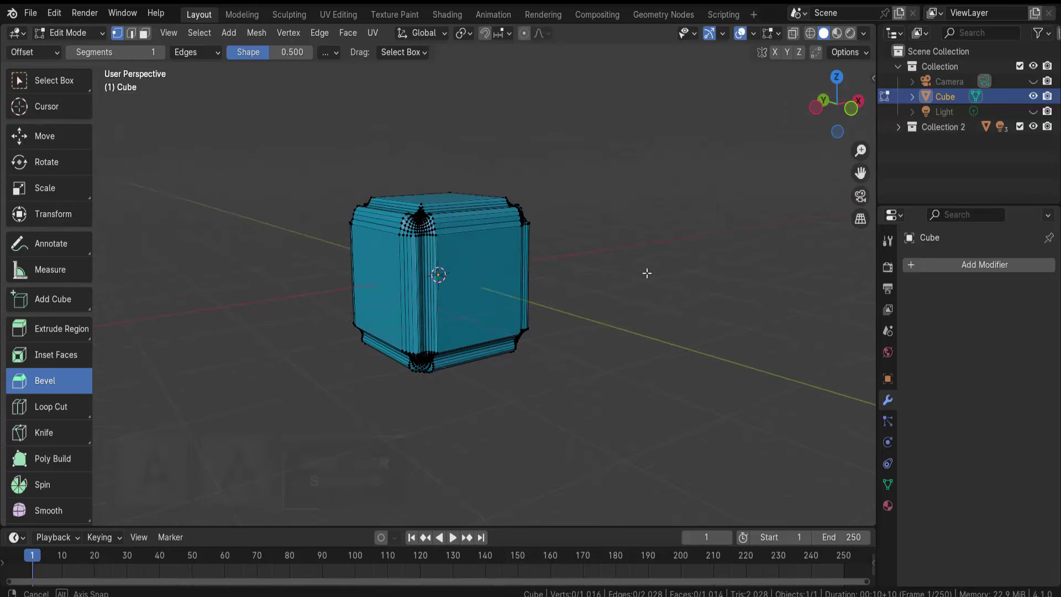
left_click(92, 29)
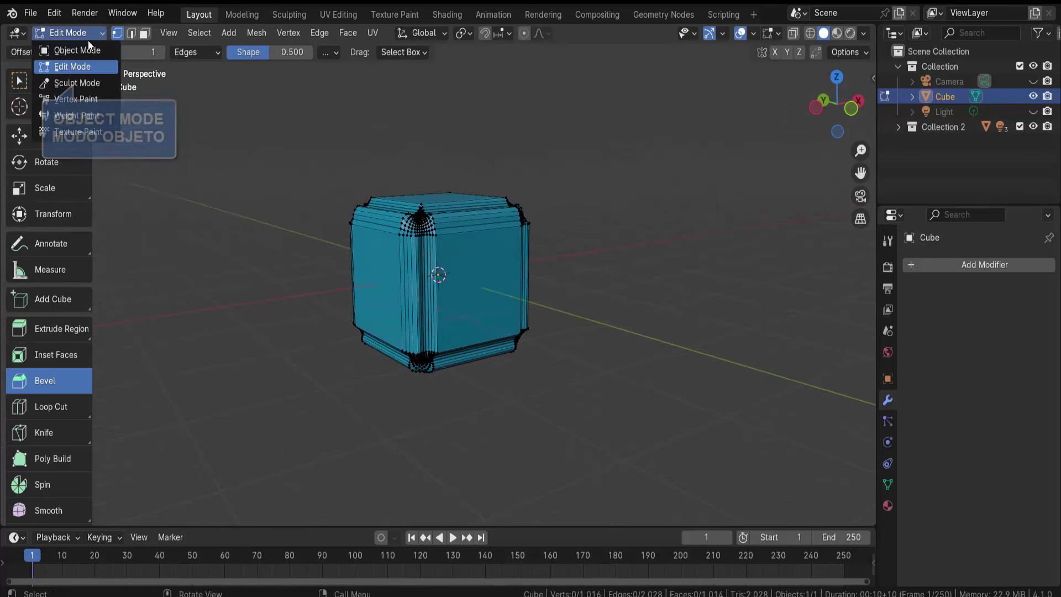
mouse_move(595, 290)
middle_mouse_down()
mouse_move(585, 310)
mouse_move(559, 283)
mouse_move(623, 316)
mouse_move(666, 305)
mouse_move(625, 299)
mouse_move(638, 312)
mouse_move(612, 312)
middle_mouse_up()
key("ctrl+z")
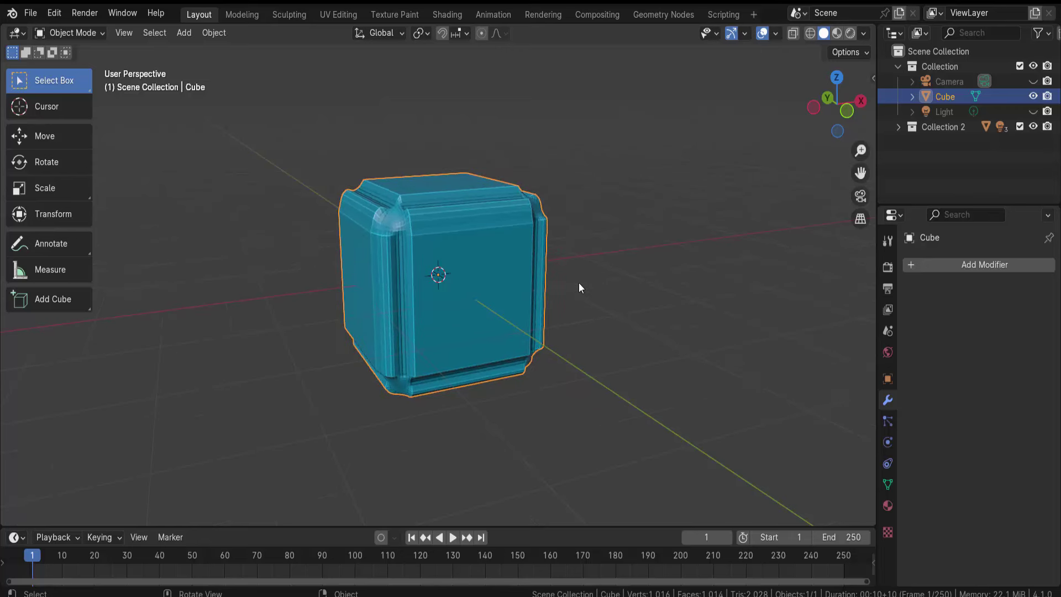
Apply Shade Smooth and then Shade Smooth by Angle at 30° to the cube.
right_click(420, 224)
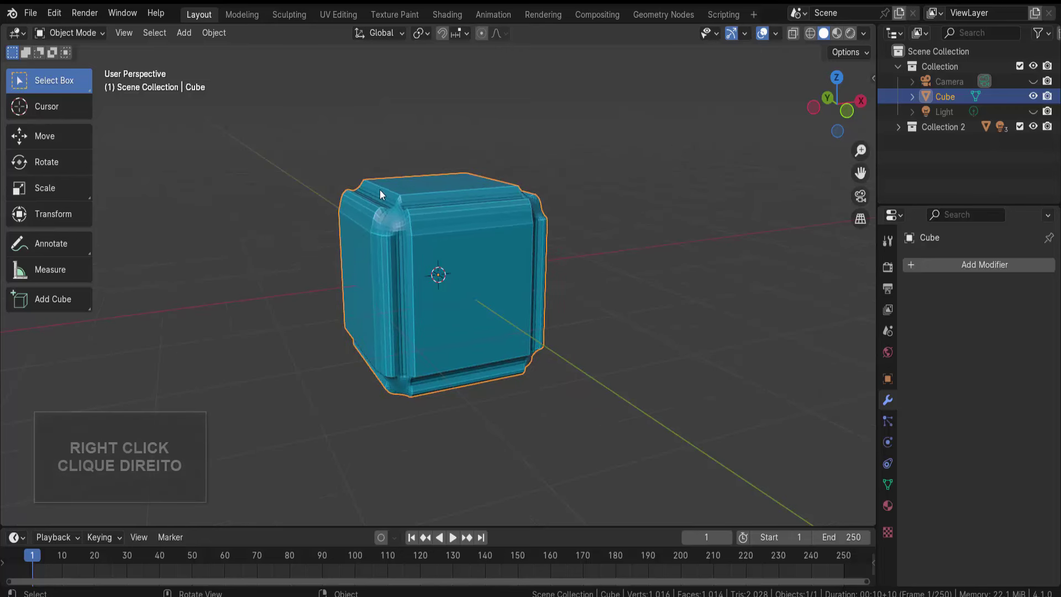
right_click(686, 130)
left_click(686, 131)
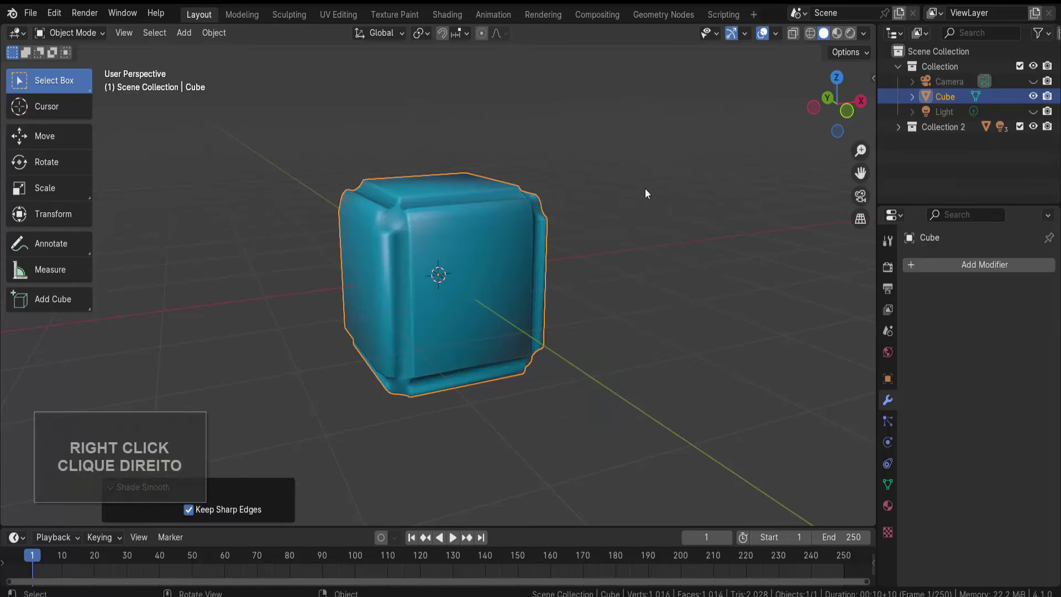
right_click(680, 133)
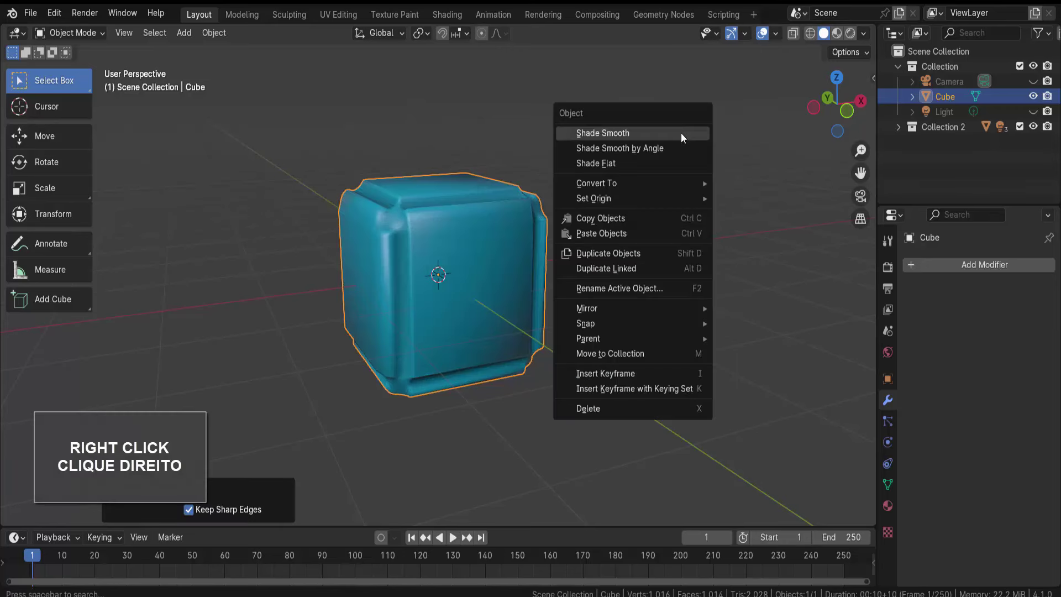
left_click(656, 148)
mouse_move(626, 204)
middle_mouse_down()
mouse_move(678, 220)
mouse_move(713, 189)
mouse_move(672, 181)
mouse_move(637, 201)
middle_mouse_up()
Deselect the cube and undo back to the plain sharp-cornered box.
left_click(638, 205)
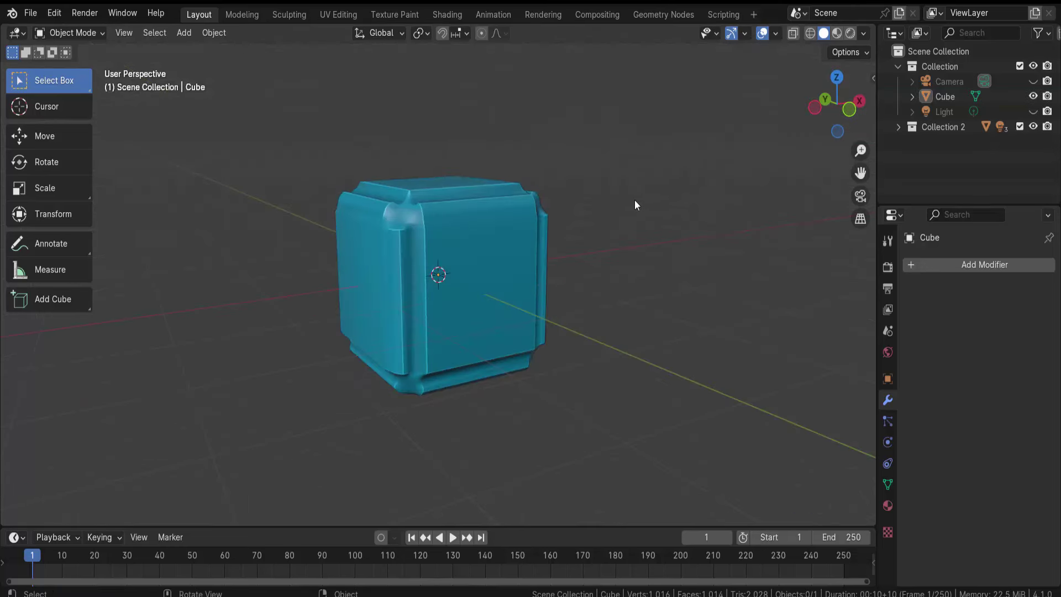
key("ctrl+z")
key("ctrl+z")
key("ctrl+z")
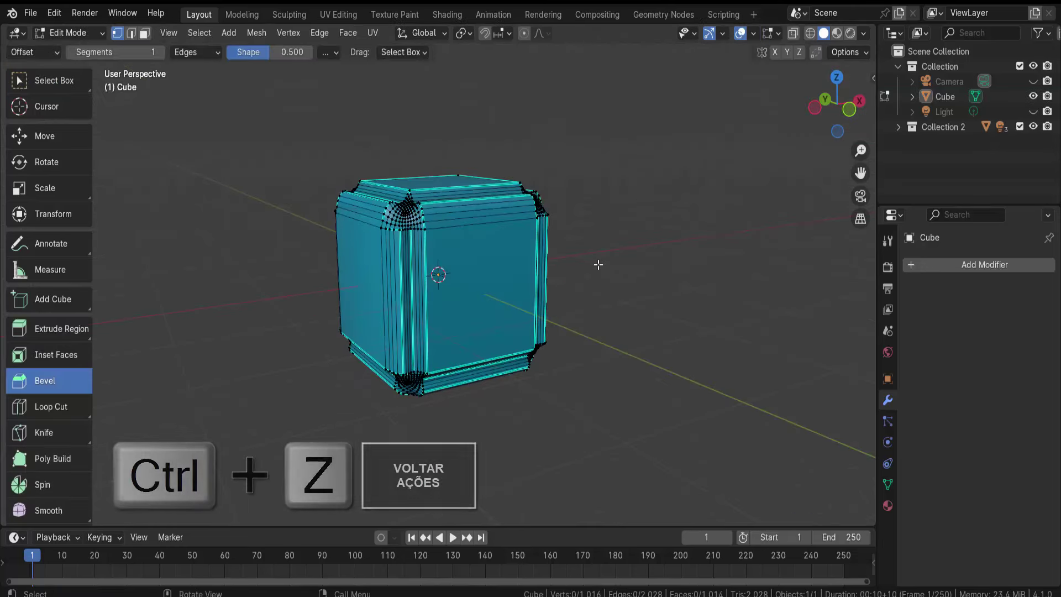
key("ctrl+z")
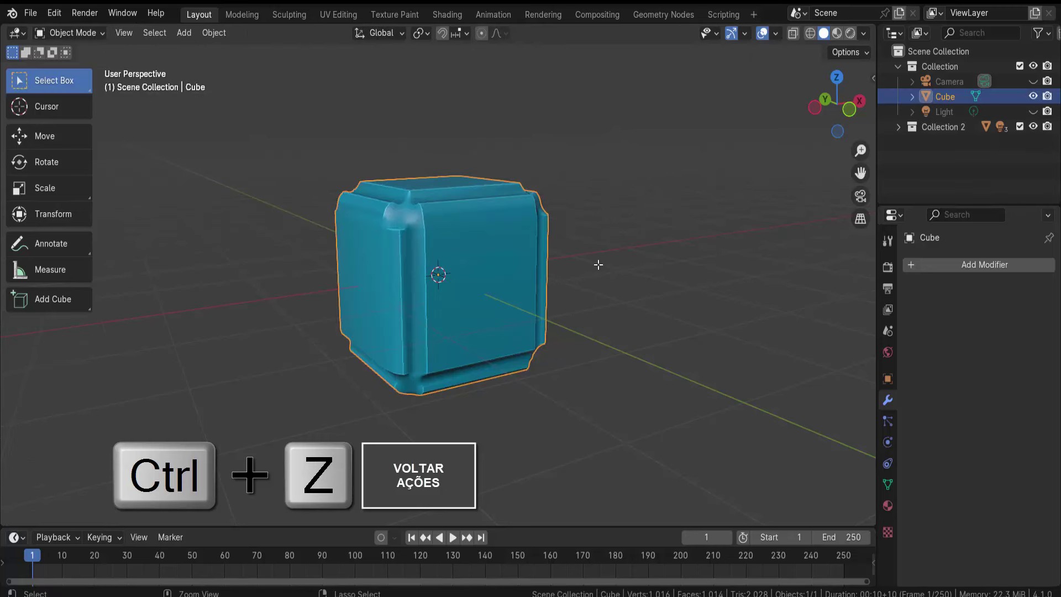
key("ctrl+z")
key("ctrl+z")
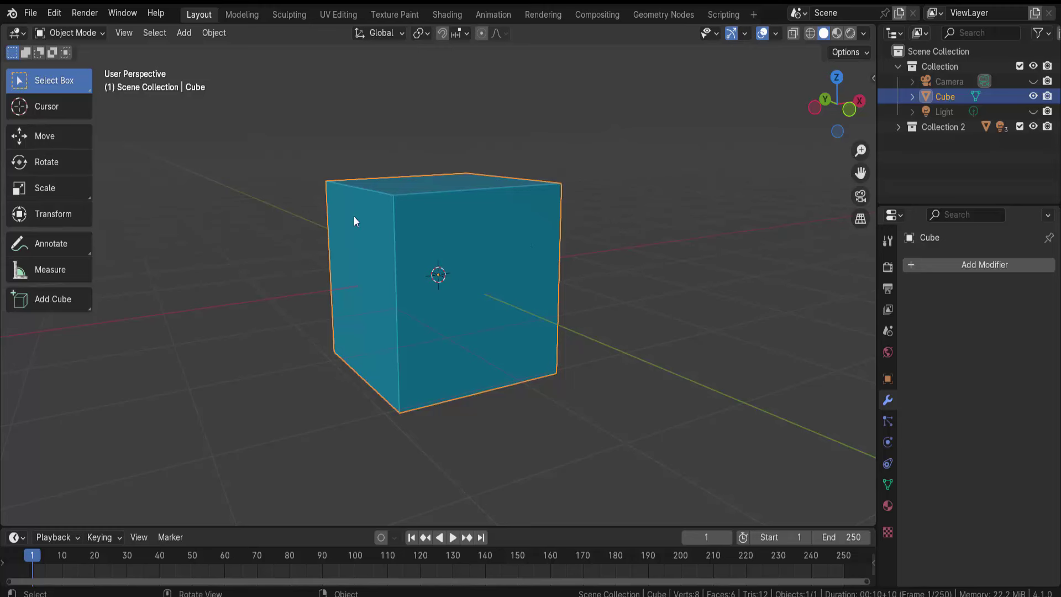
Enter Edit Mode with edge select and select only the cube's top front edge.
left_click(87, 32)
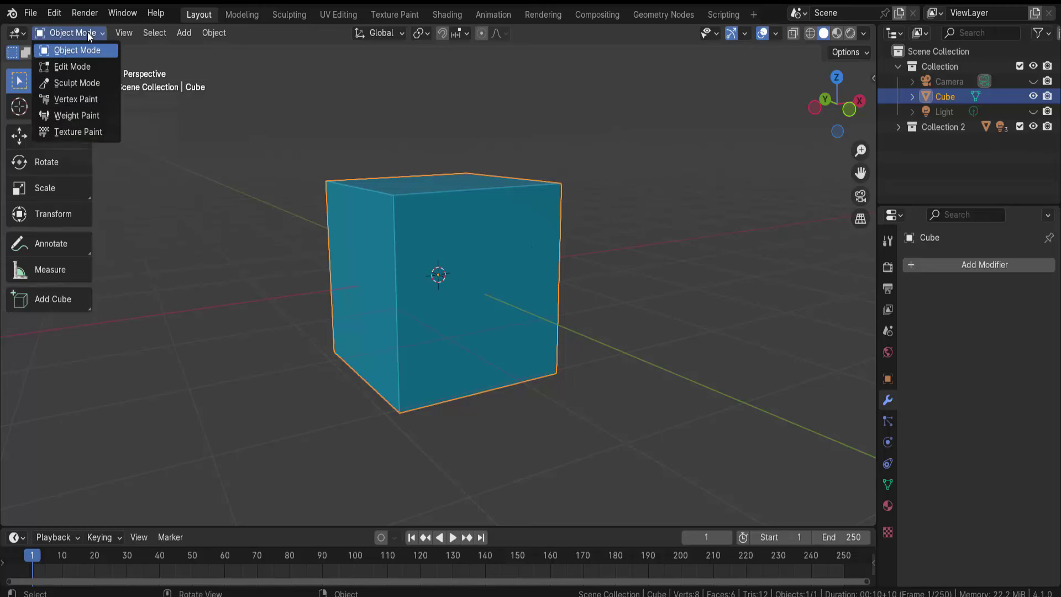
left_click(77, 64)
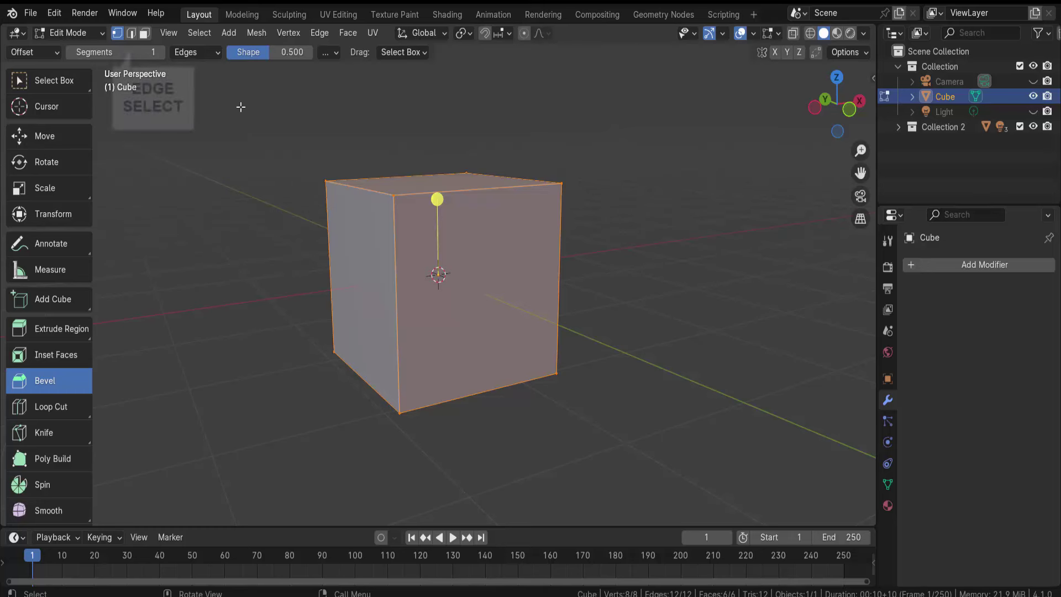
left_click(134, 35)
left_click(701, 225)
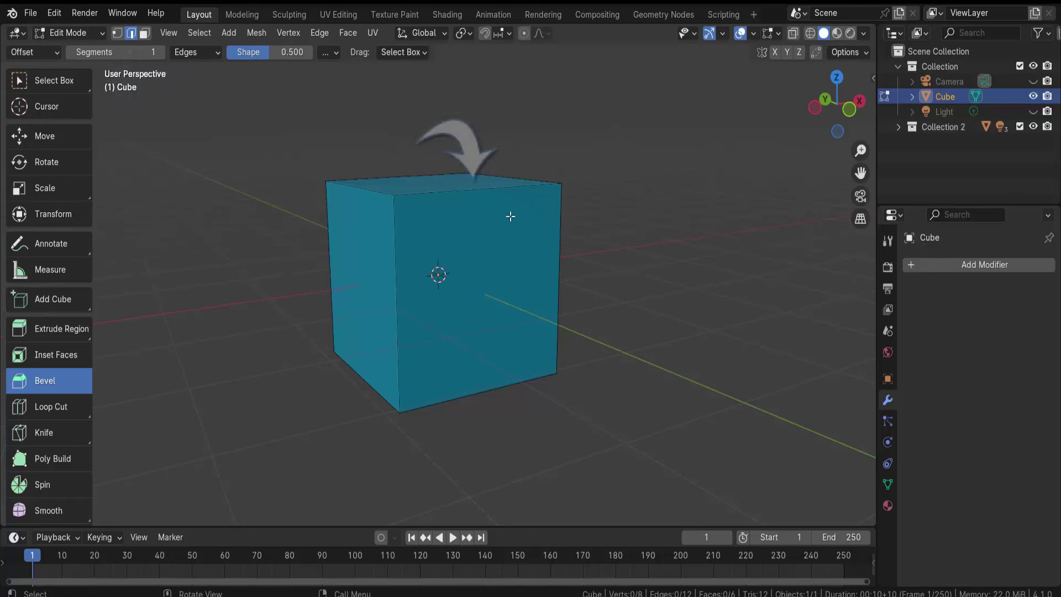
left_click(459, 190)
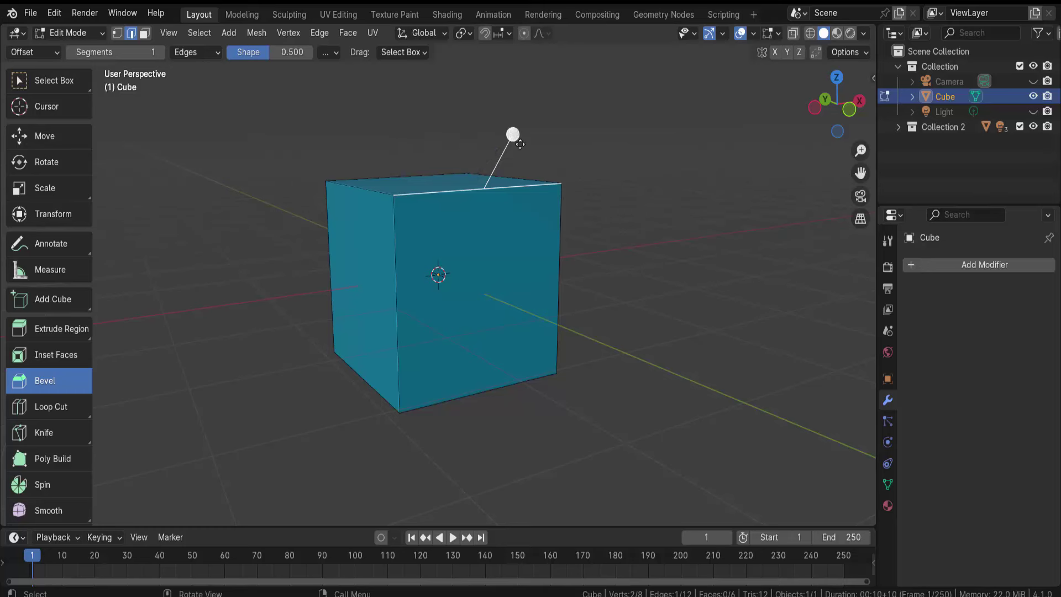
Bevel the top front edge with 17 concave segments, then undo the bevel.
mouse_move(519, 145)
left_mouse_down()
mouse_move(385, 189)
mouse_move(566, 234)
left_mouse_up()
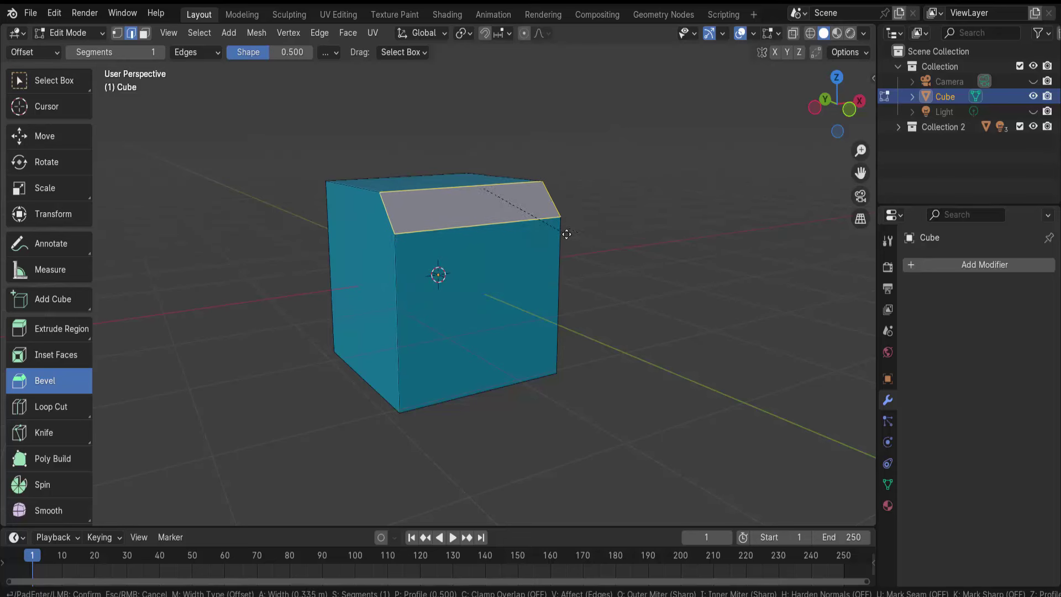
left_click_drag(566, 234, 598, 253)
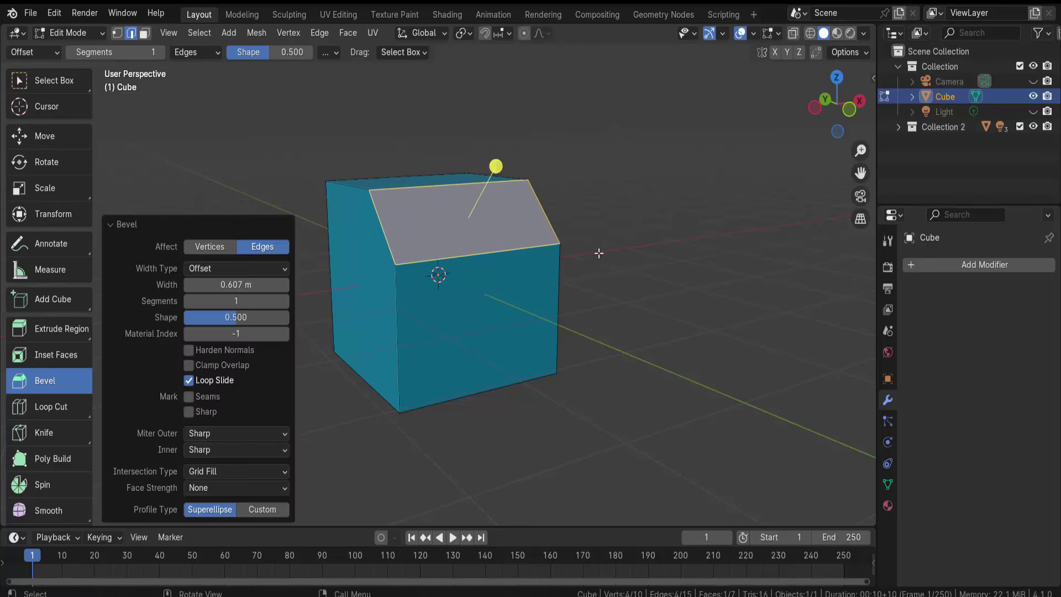
middle_click_drag(608, 276, 583, 305)
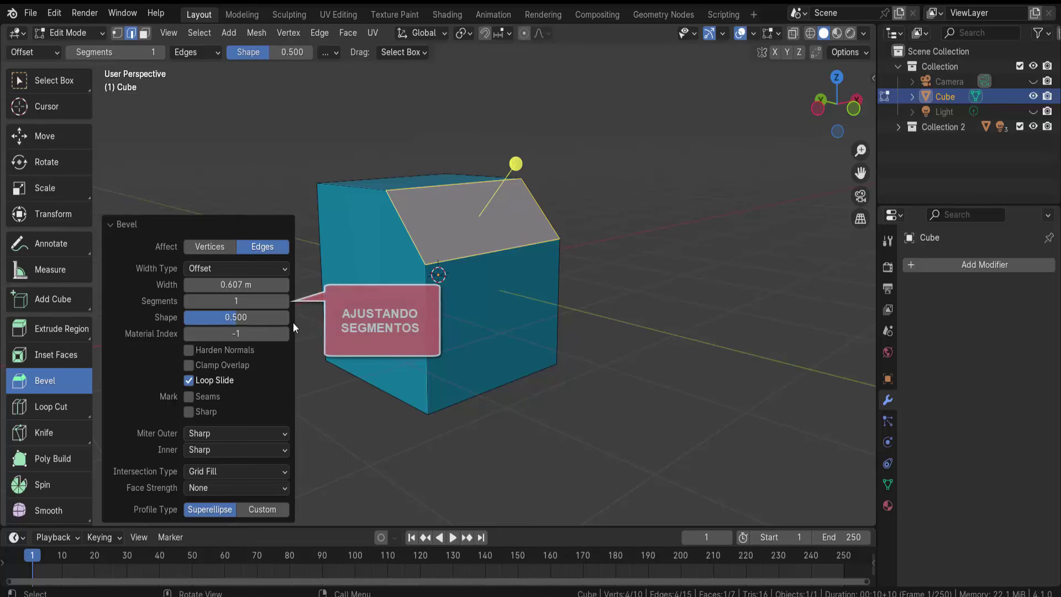
left_click_drag(236, 300, 277, 301)
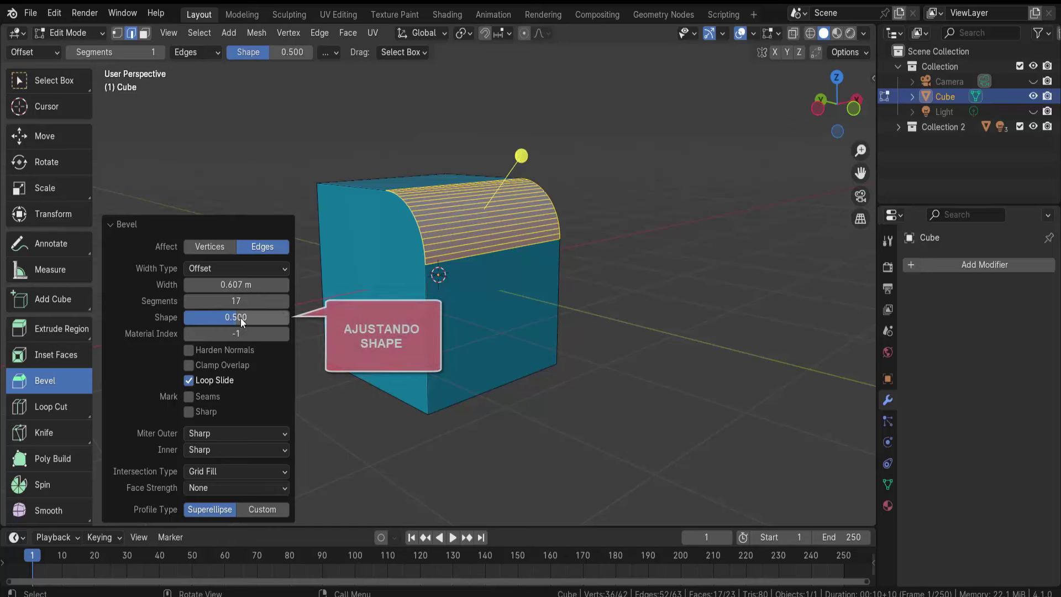
mouse_move(265, 317)
left_mouse_down()
mouse_move(221, 316)
mouse_move(585, 317)
left_mouse_up()
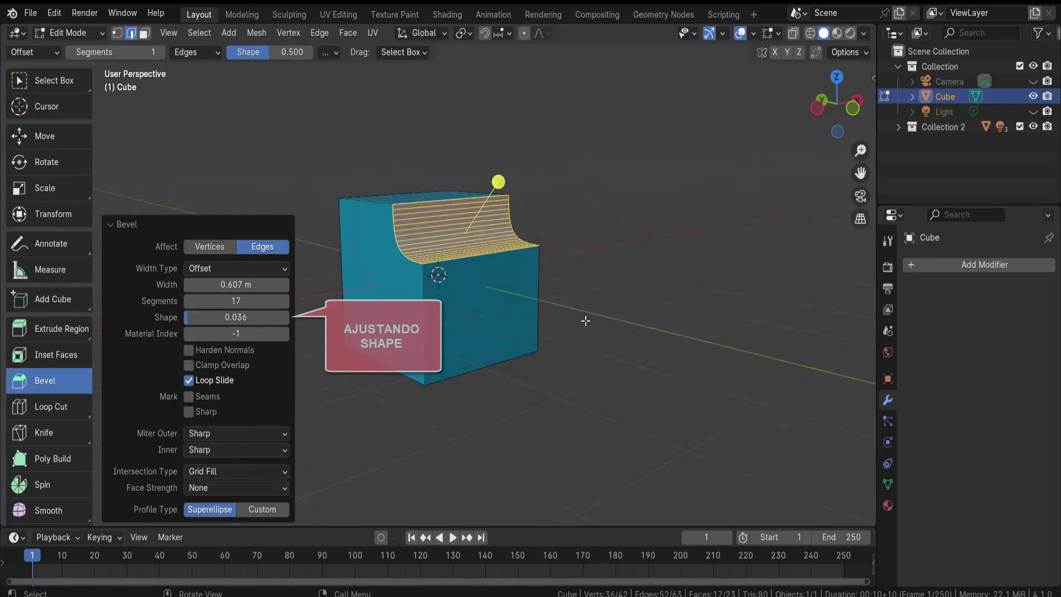
key("ctrl+z")
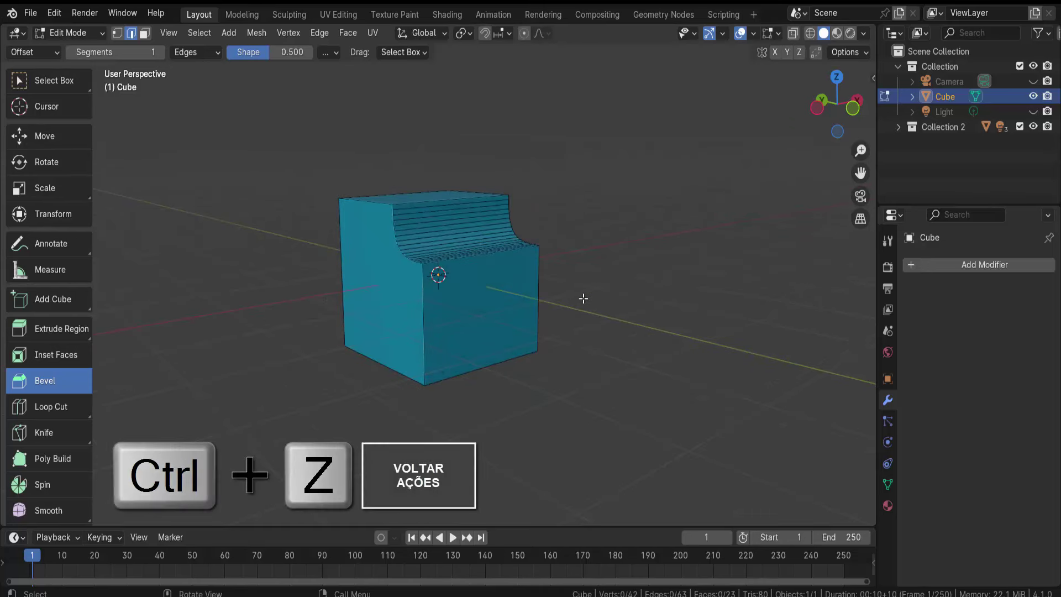
key("ctrl+z")
key("ctrl+z")
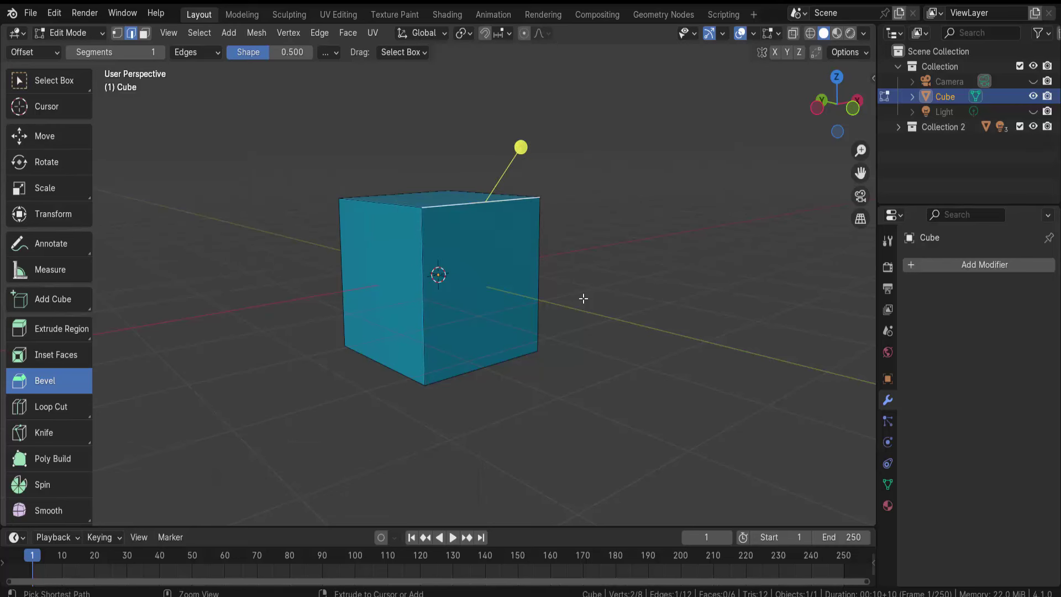
With the Move tool, select only the cube's front vertical edge.
left_click(42, 136)
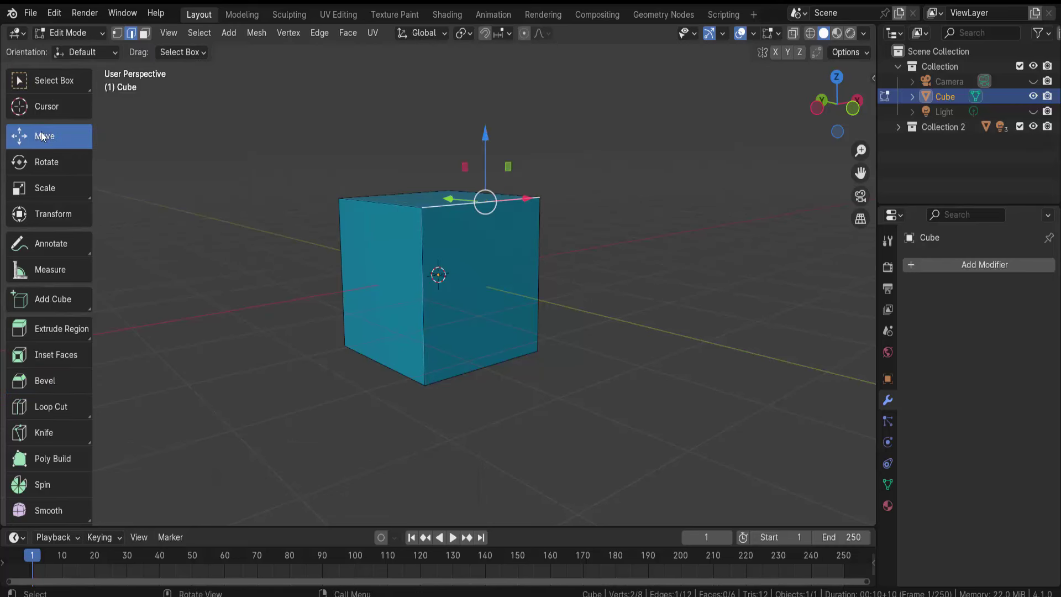
left_click(607, 276)
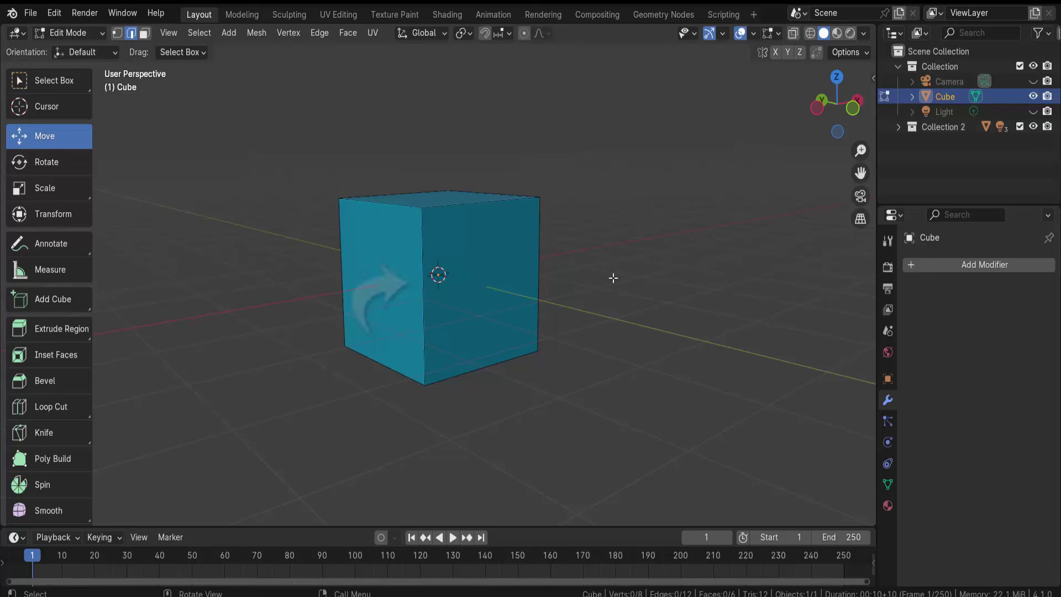
left_click(420, 254)
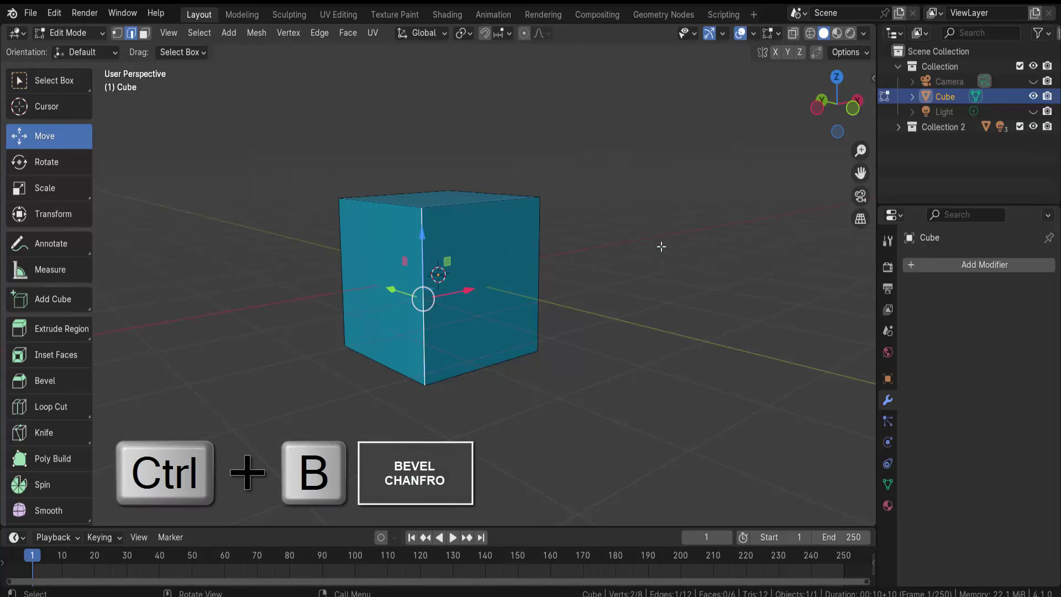
Bevel that edge 0.557 m wide with 17 segments and a rounded shape profile.
key("ctrl+b")
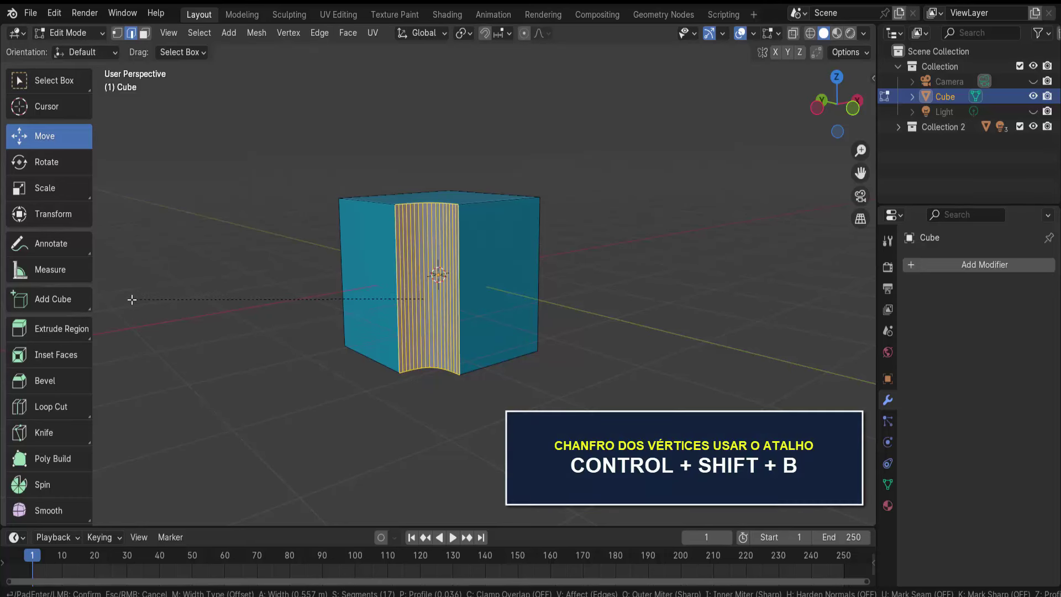
left_click(131, 300)
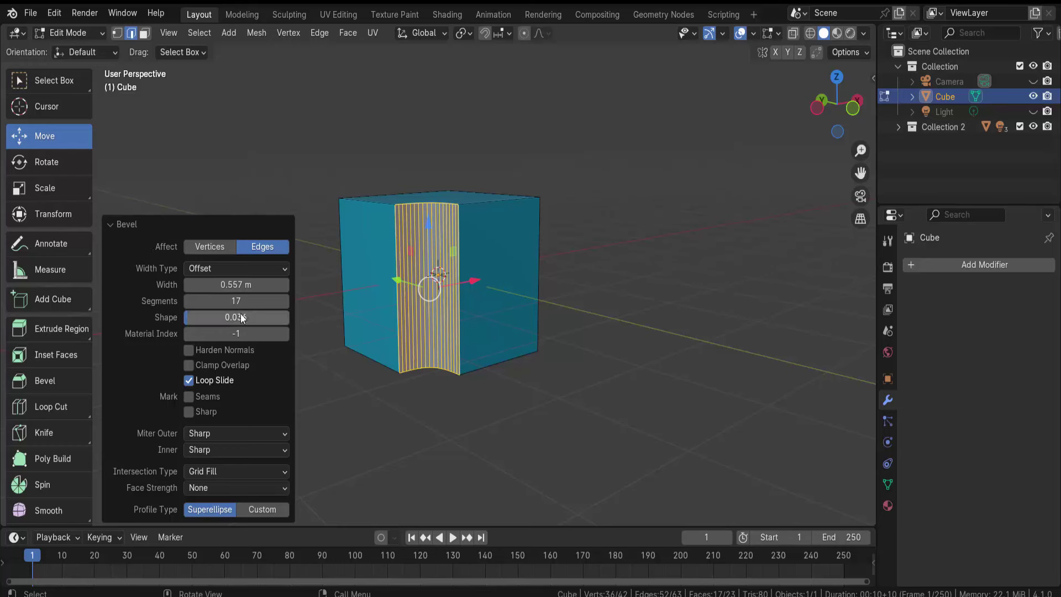
mouse_move(243, 317)
left_mouse_down()
mouse_move(258, 317)
mouse_move(221, 317)
mouse_move(246, 317)
left_mouse_up()
left_click(113, 223)
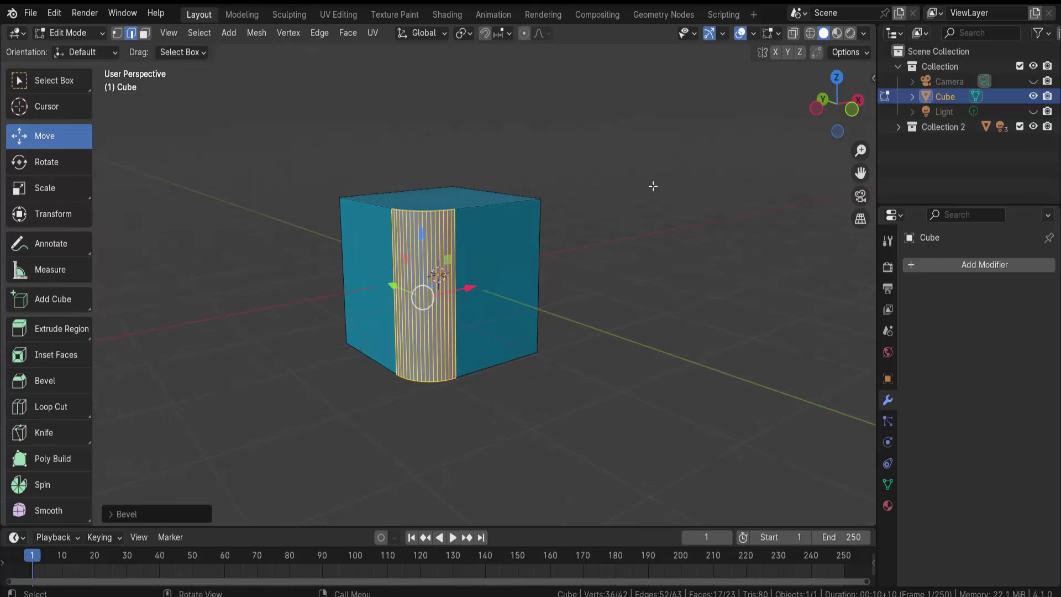
middle_click_drag(648, 205, 658, 256)
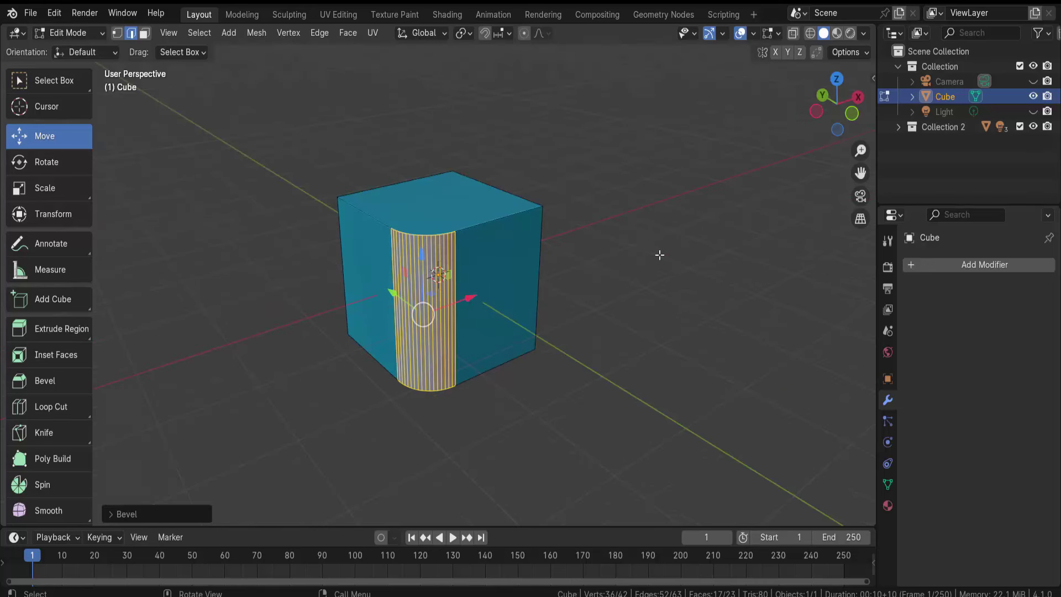